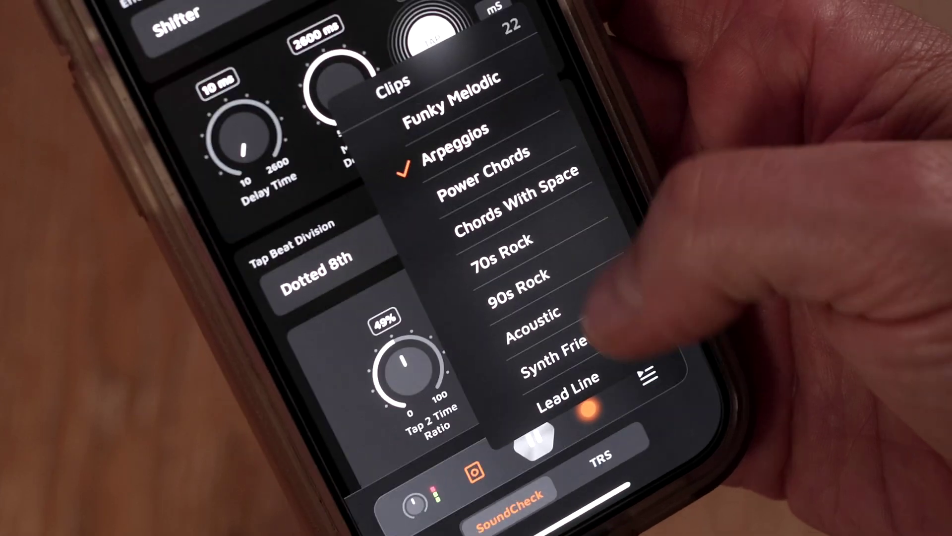
# Choose the Acoustic clip for the SoundCheck preview and look through the remaining clips
pyautogui.moveTo(592, 343); pyautogui.dragTo(605, 203)
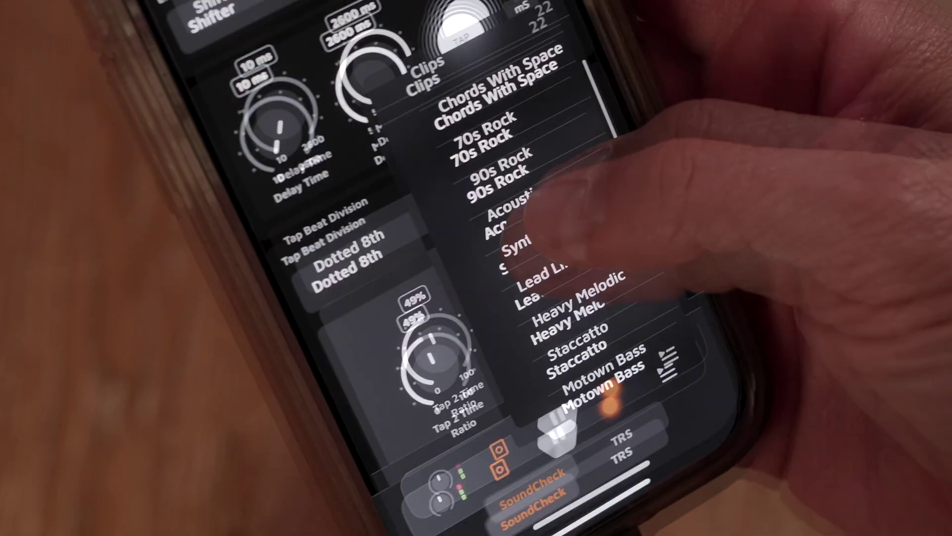
pyautogui.click(501, 205)
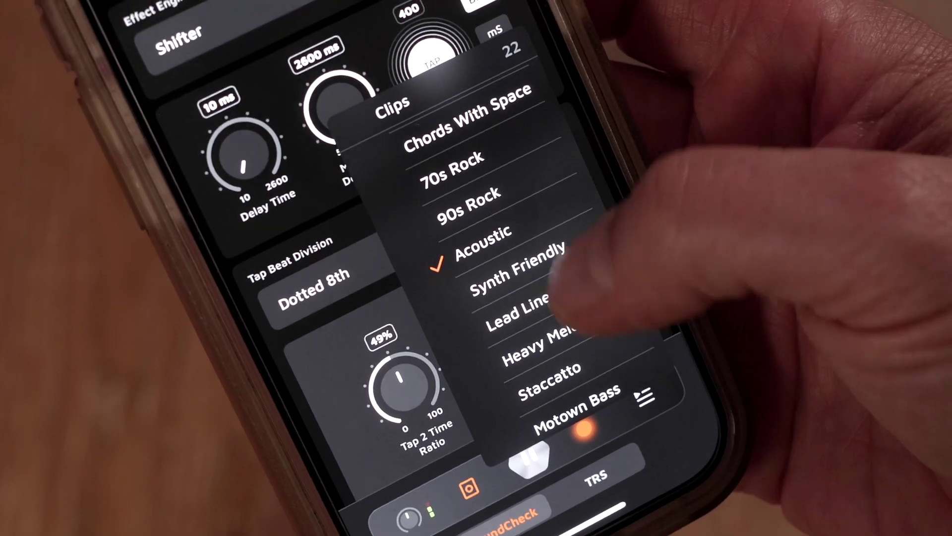
pyautogui.moveTo(543, 194); pyautogui.dragTo(605, 119)
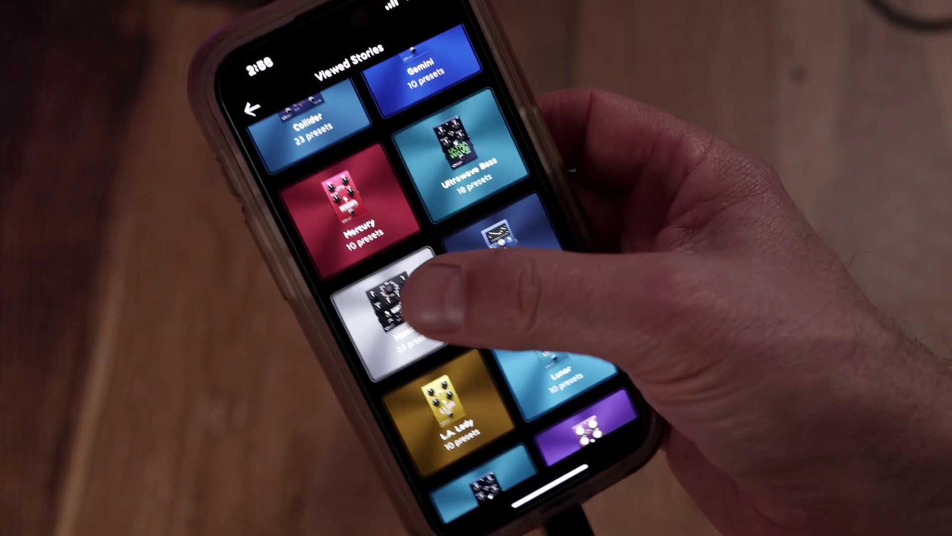
# Play the Synthwave Juno Bass preset from the C4 collection and view its Voice/Source settings
pyautogui.click(412, 298)
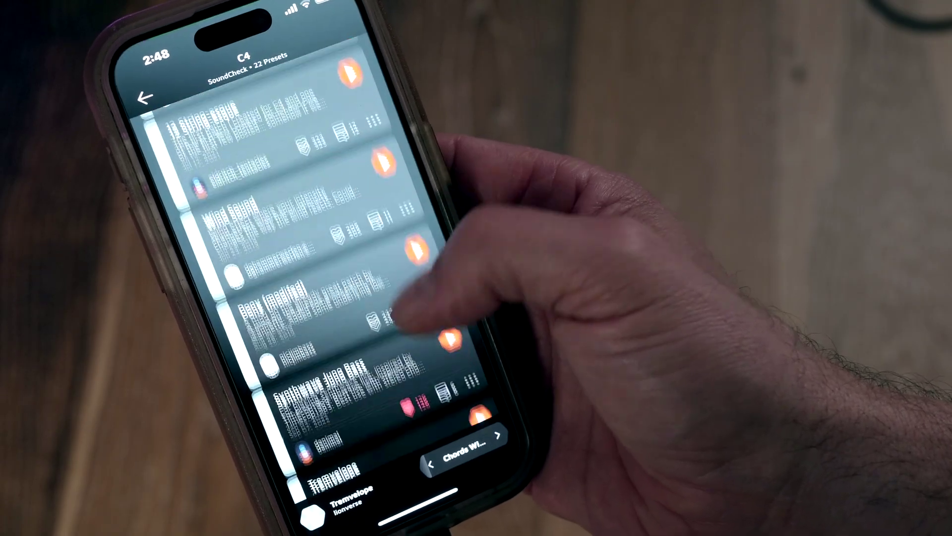
pyautogui.scroll(2, 387, 278)
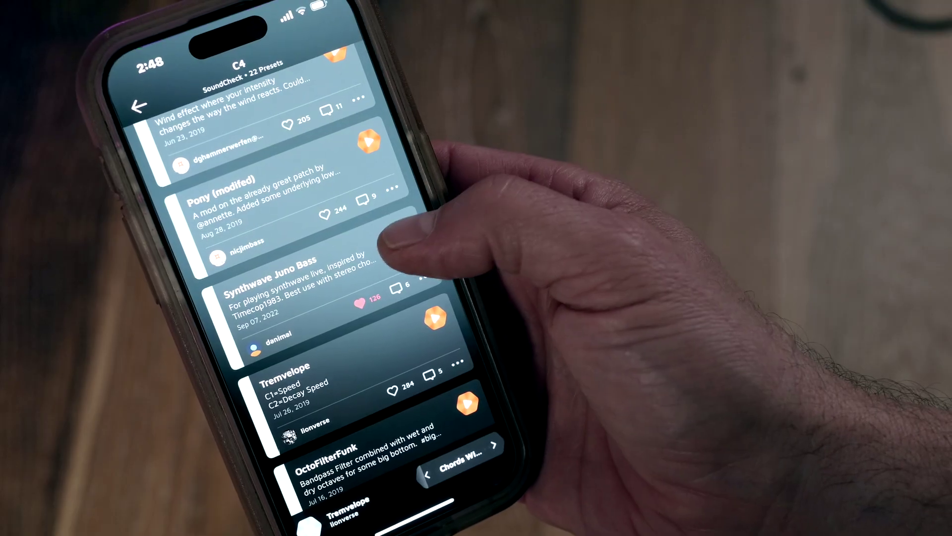
pyautogui.click(398, 229)
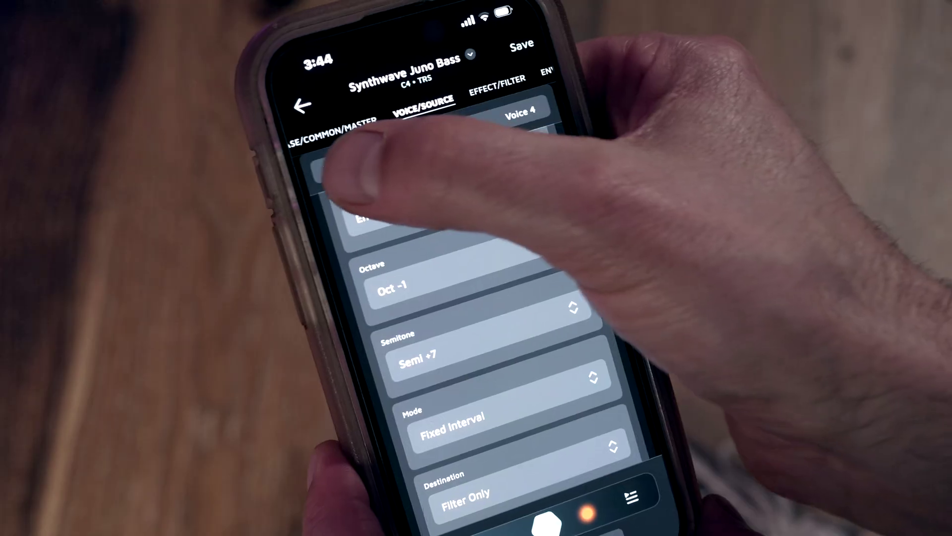
pyautogui.click(332, 171)
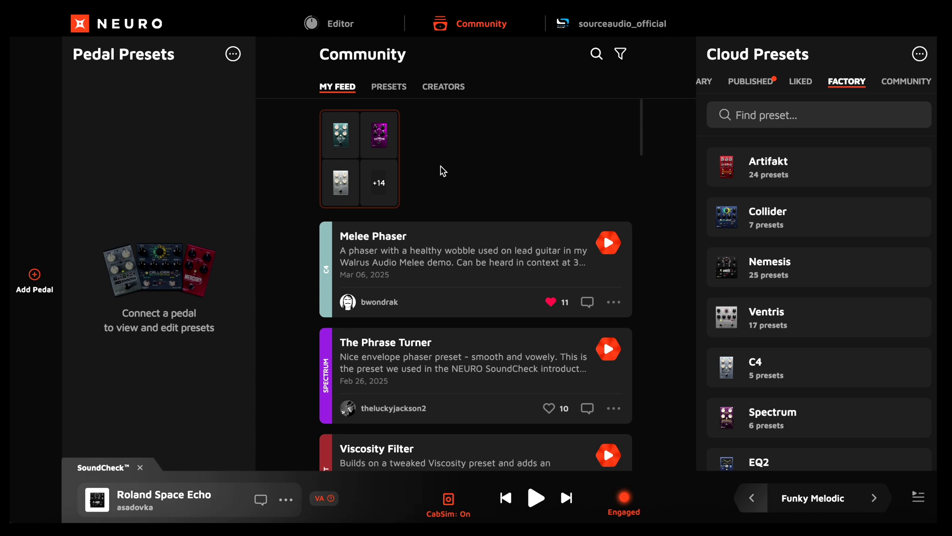
# Open the Artifakt collection from the community pedal stories and look through its presets
pyautogui.click(375, 156)
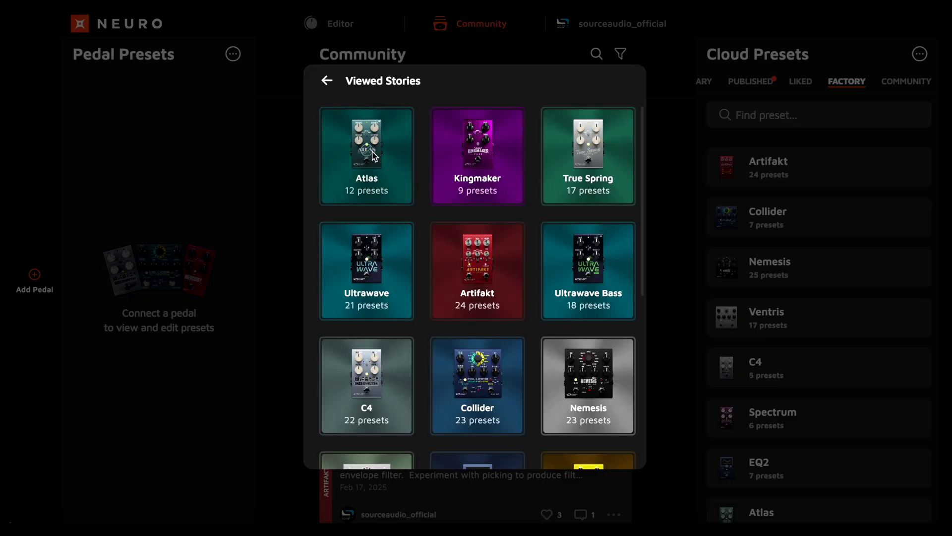
pyautogui.scroll(-2, 460, 251)
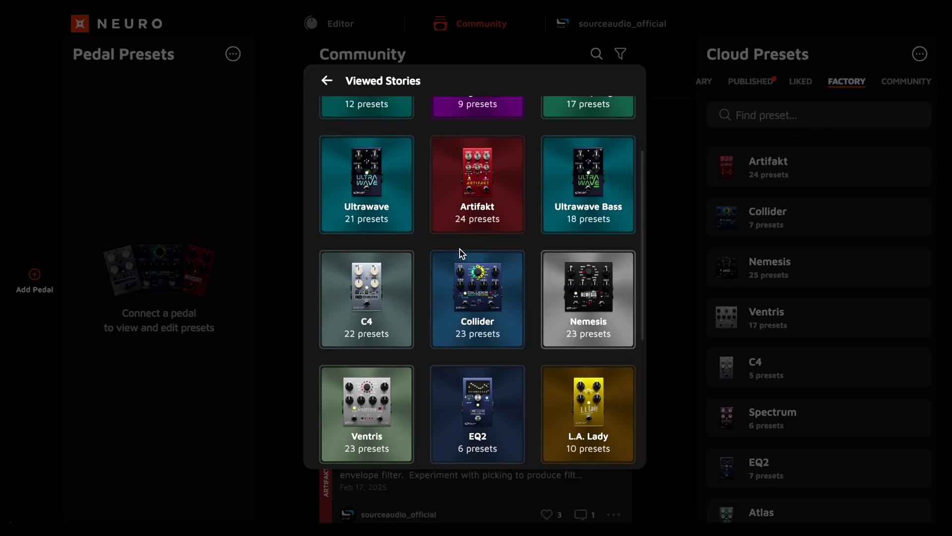
pyautogui.click(483, 174)
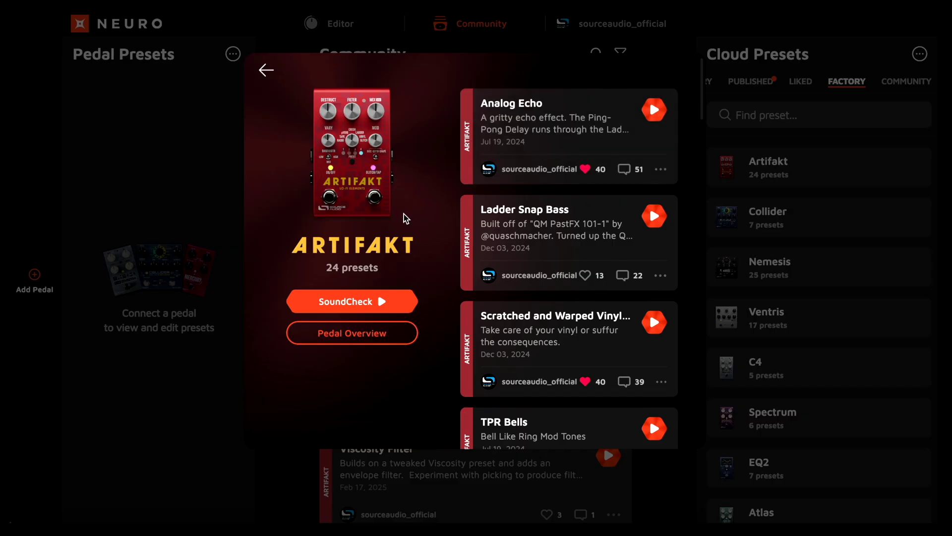
pyautogui.scroll(-7, 582, 268)
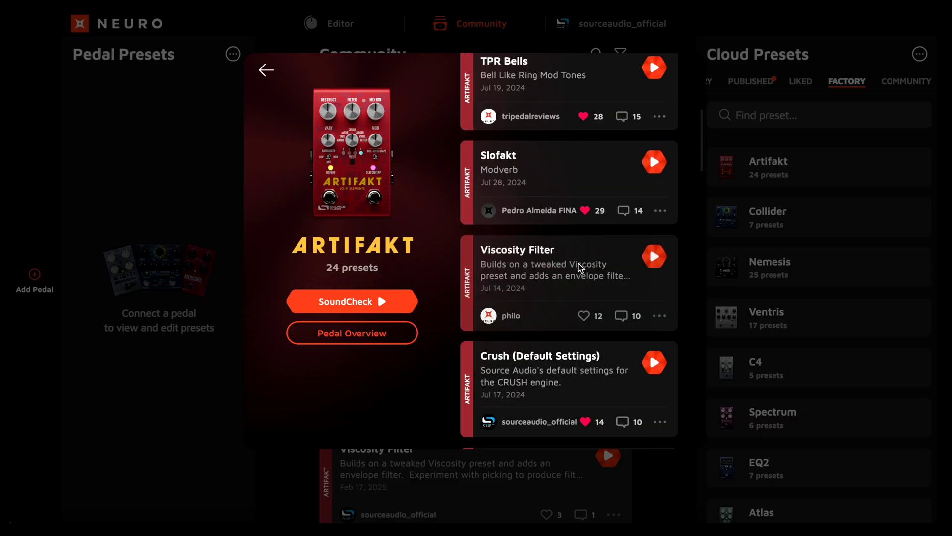
pyautogui.scroll(-5, 582, 268)
pyautogui.scroll(10, 581, 268)
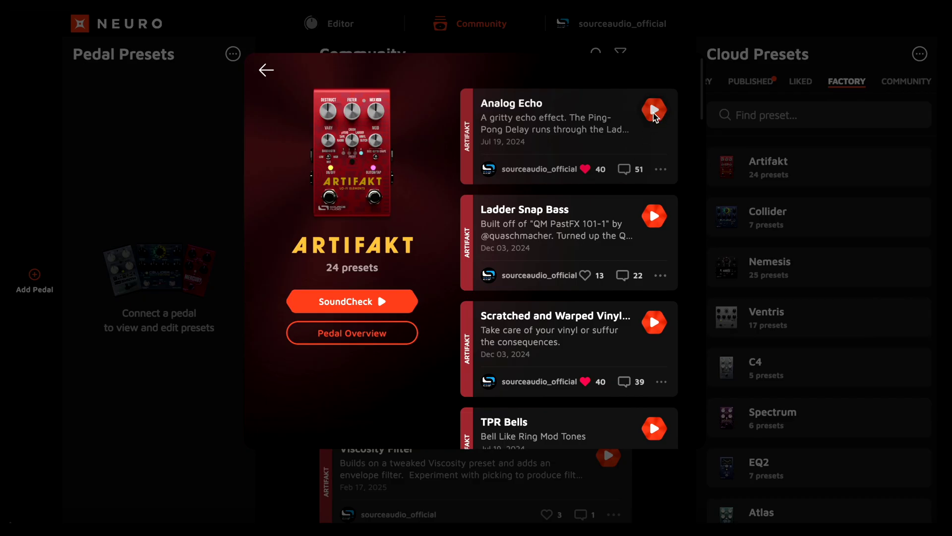
# Preview the Artifakt presets Analog Echo and Scratched and Warped Vinyl, and return to the pedal stories
pyautogui.click(654, 111)
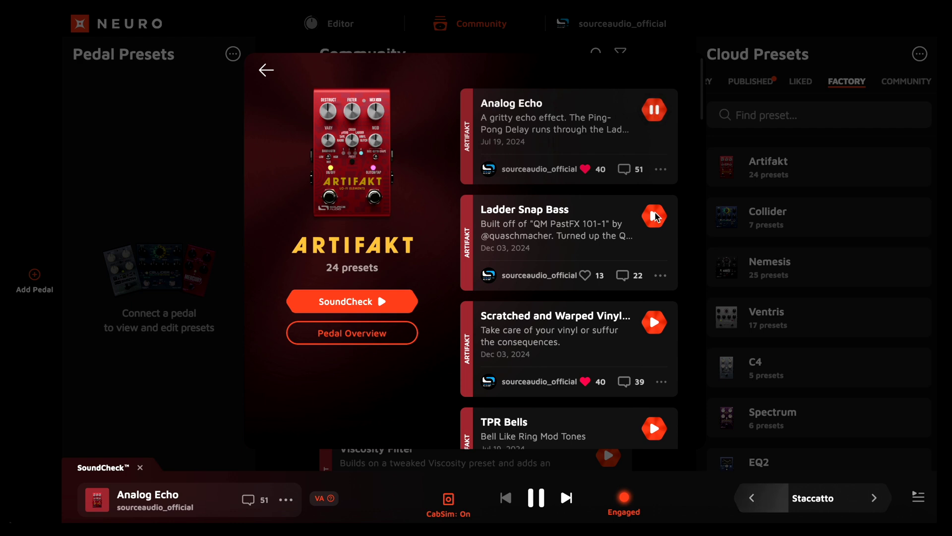
pyautogui.click(654, 322)
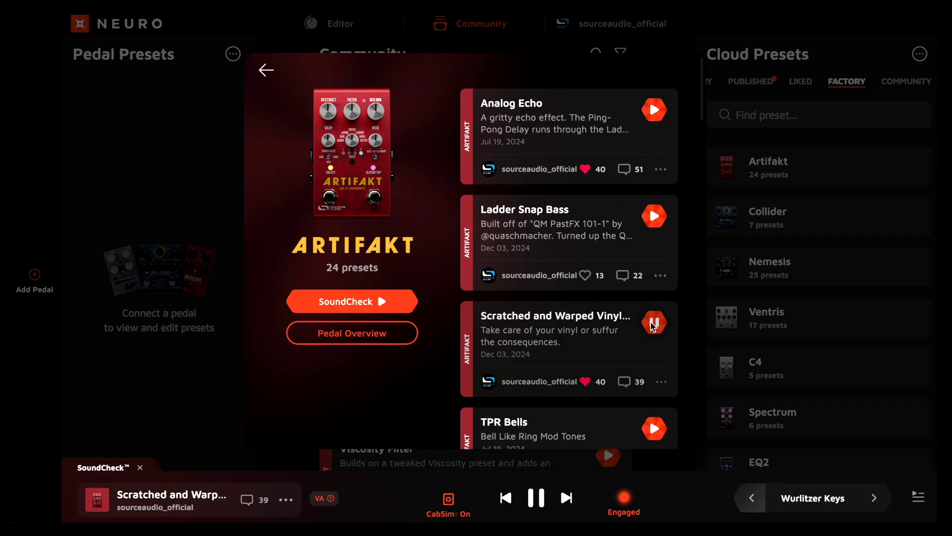
pyautogui.click(654, 323)
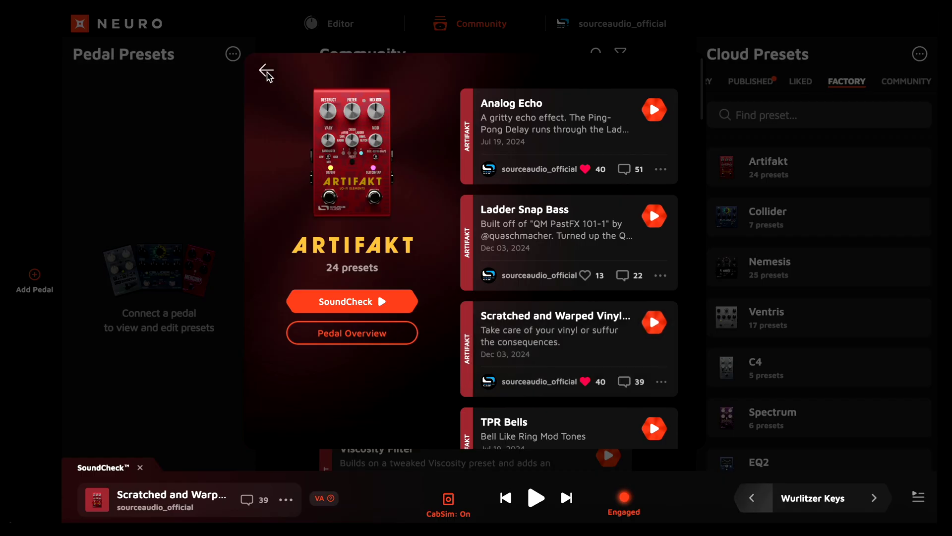
pyautogui.click(266, 72)
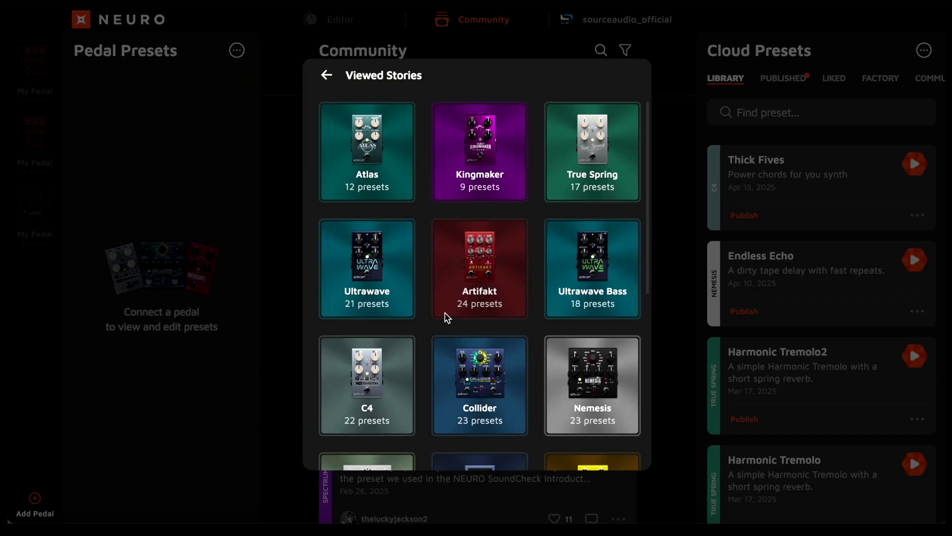
# Play the Future Nostalgia preset from the C4 collection with the cabinet simulation off
pyautogui.click(373, 367)
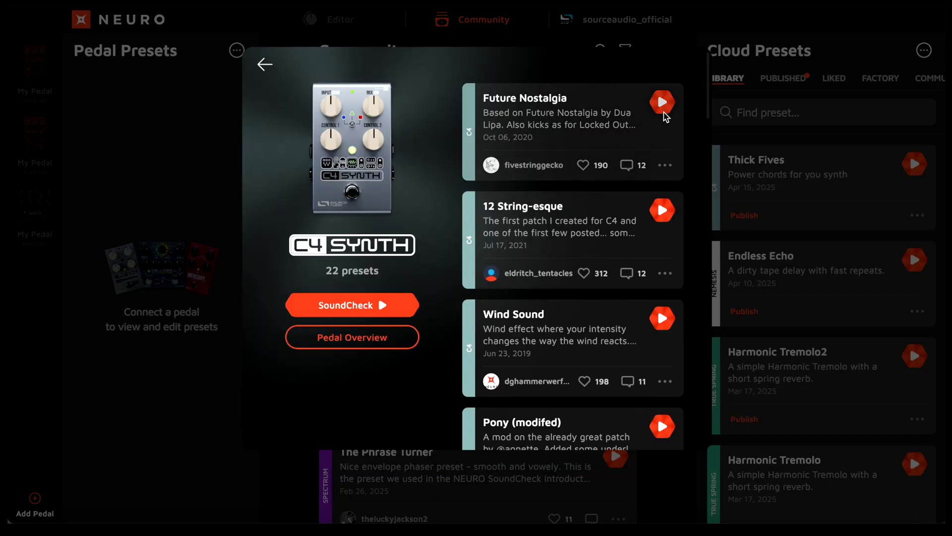
pyautogui.click(663, 103)
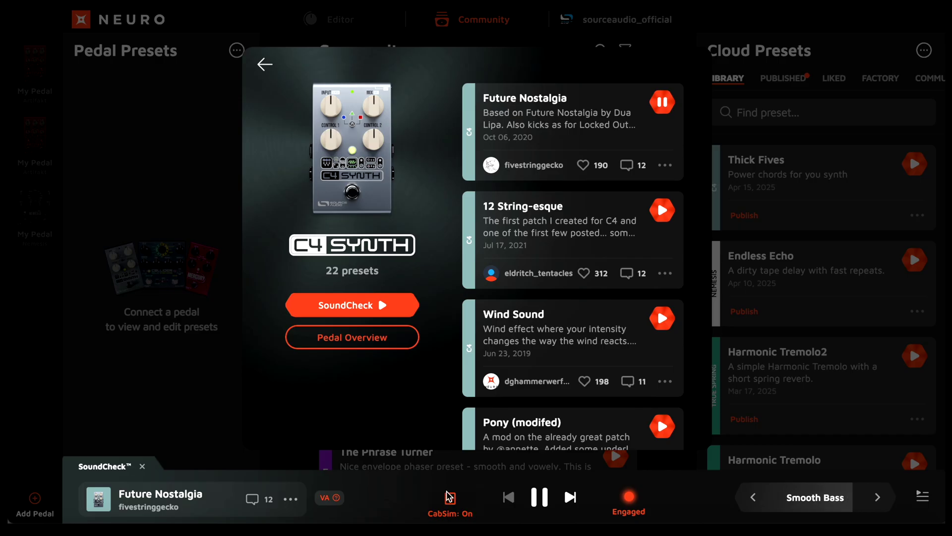
pyautogui.click(449, 500)
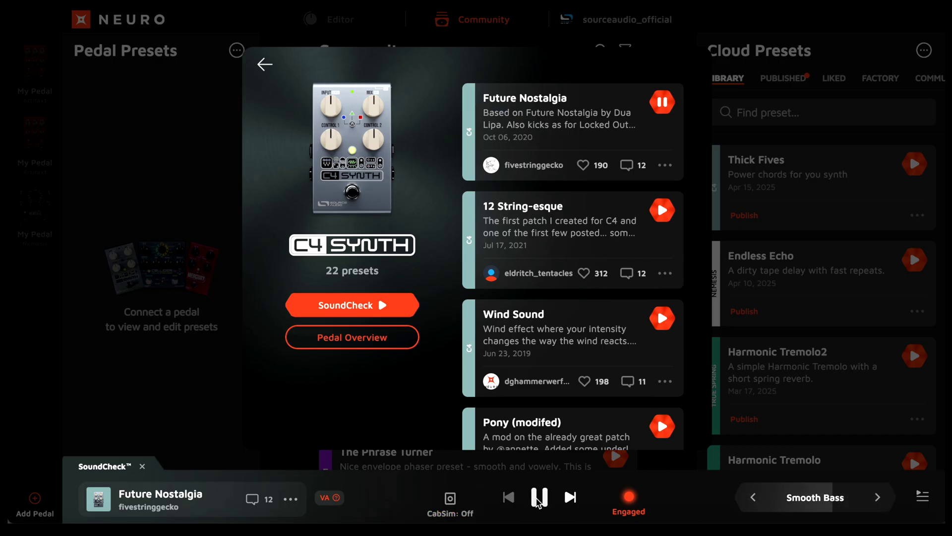
# Switch the Future Nostalgia preview to the Synth Friendly clip, listen to it and pause playback
pyautogui.click(928, 504)
pyautogui.scroll(3, 839, 392)
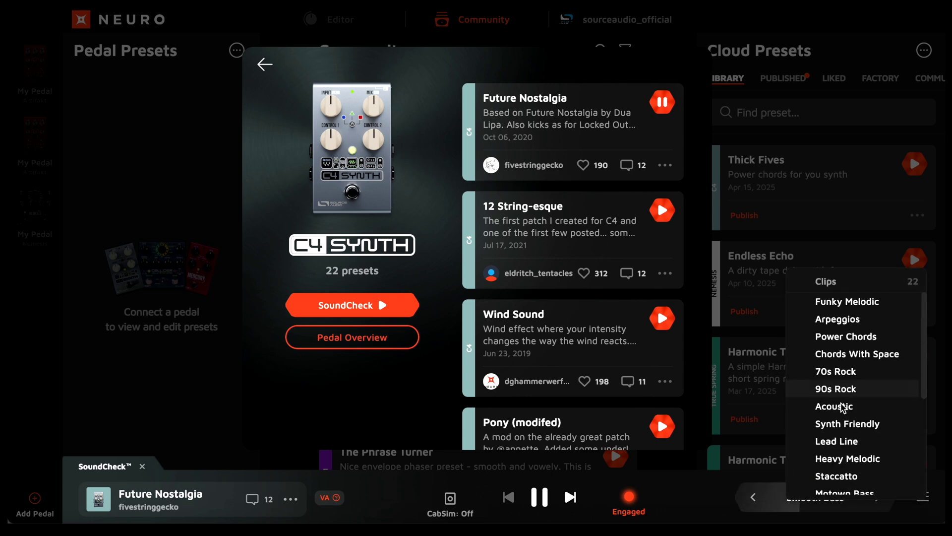
pyautogui.click(840, 425)
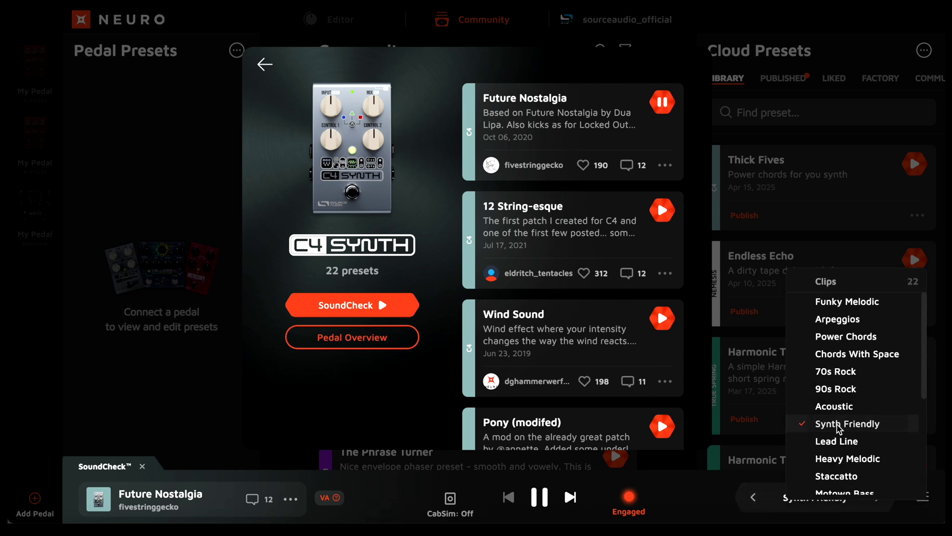
pyautogui.click(704, 378)
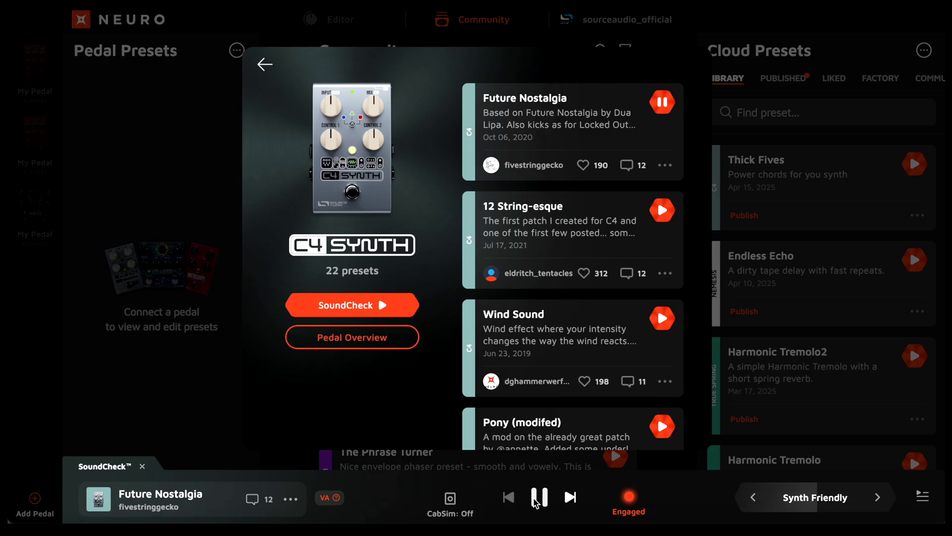
pyautogui.click(537, 501)
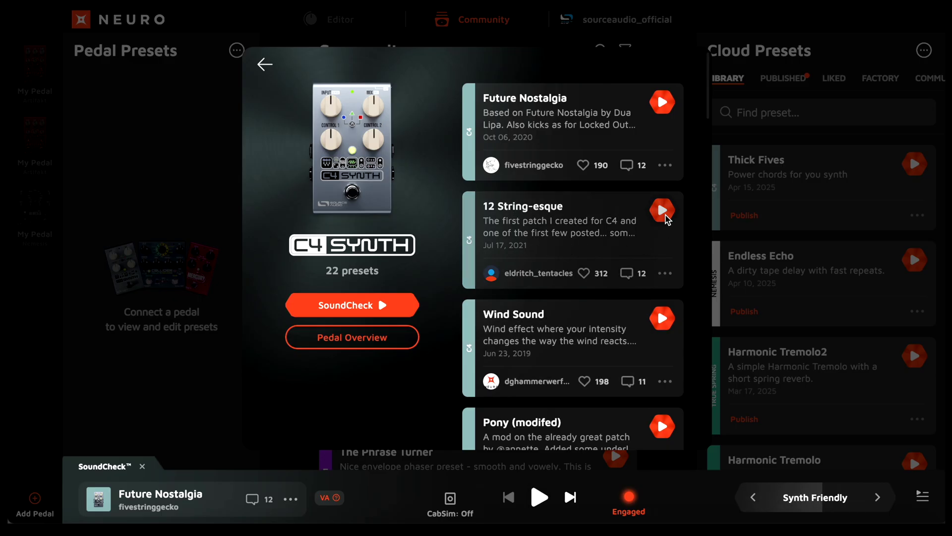
# Play the 12 String-esque preset and compare its bypassed and engaged sound
pyautogui.click(662, 210)
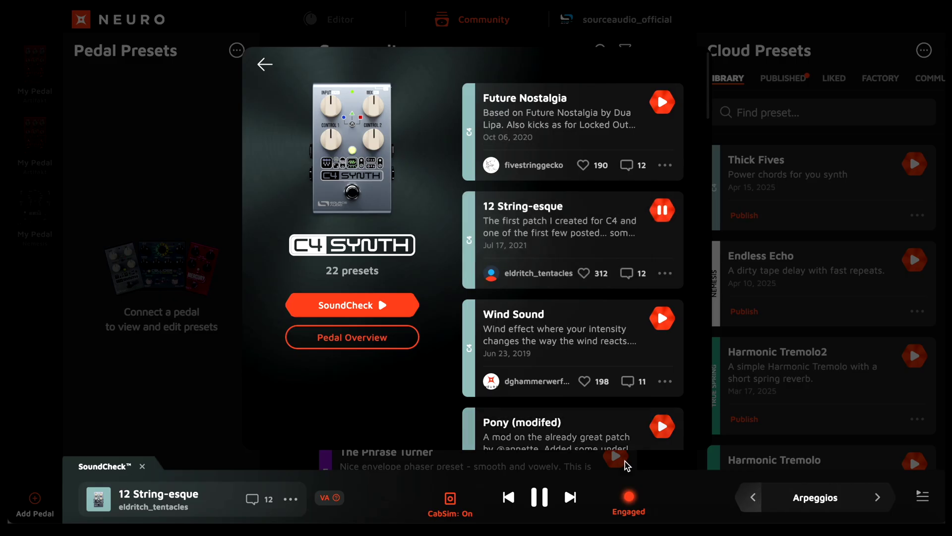
pyautogui.click(629, 498)
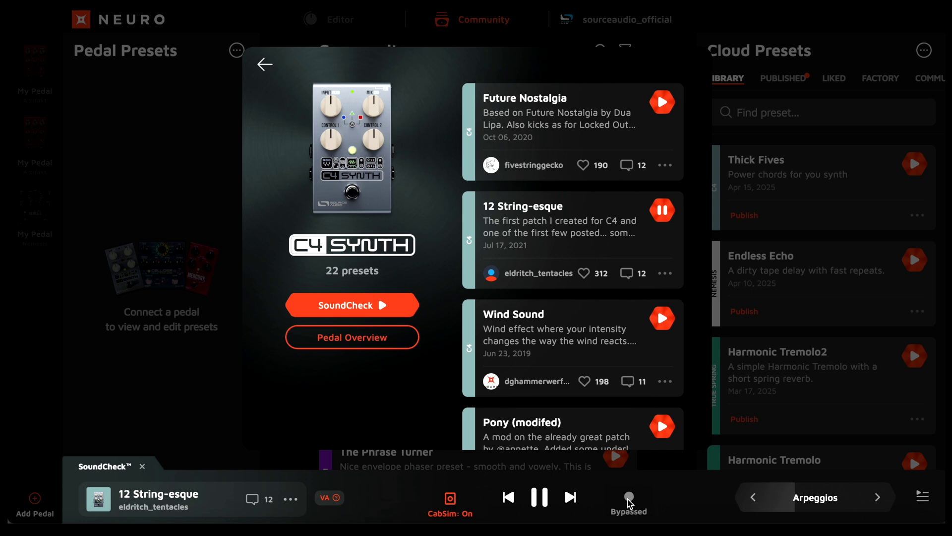
pyautogui.click(628, 497)
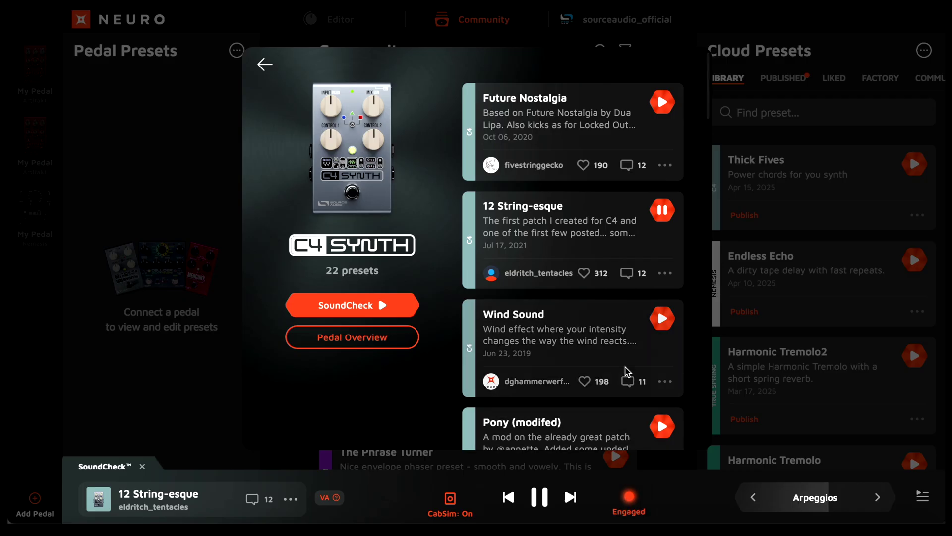
# Look through the remaining C4 presets, play Crazy Train and toggle its cabinet simulation
pyautogui.scroll(-20, 628, 371)
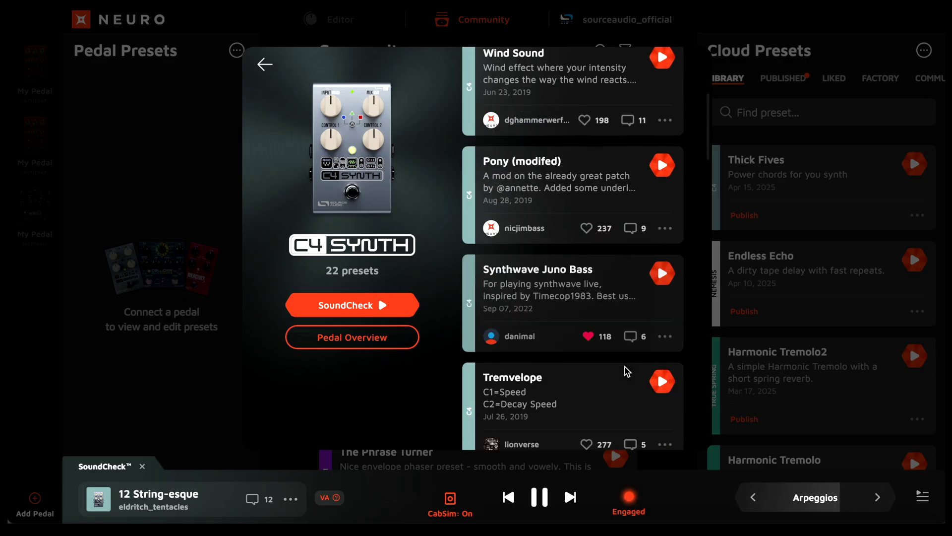
pyautogui.scroll(-3, 627, 371)
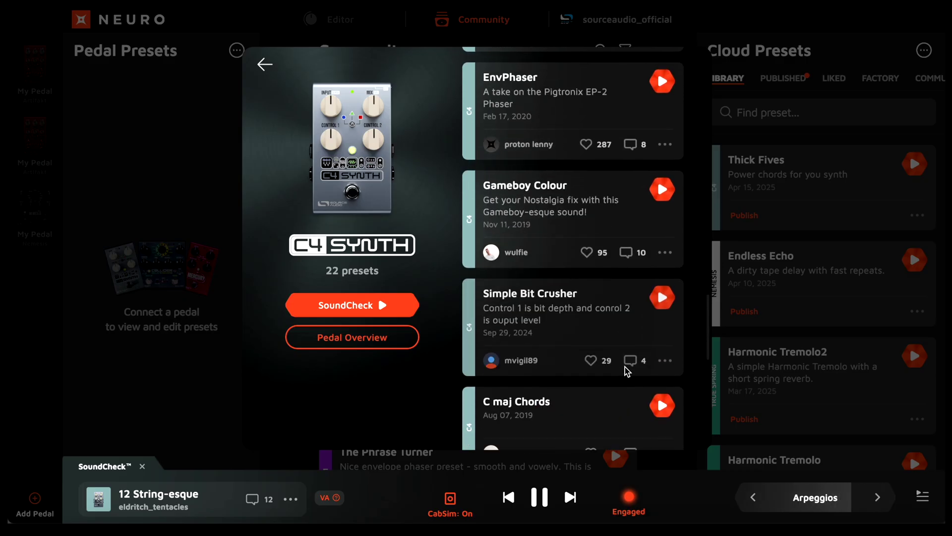
pyautogui.scroll(-5, 628, 371)
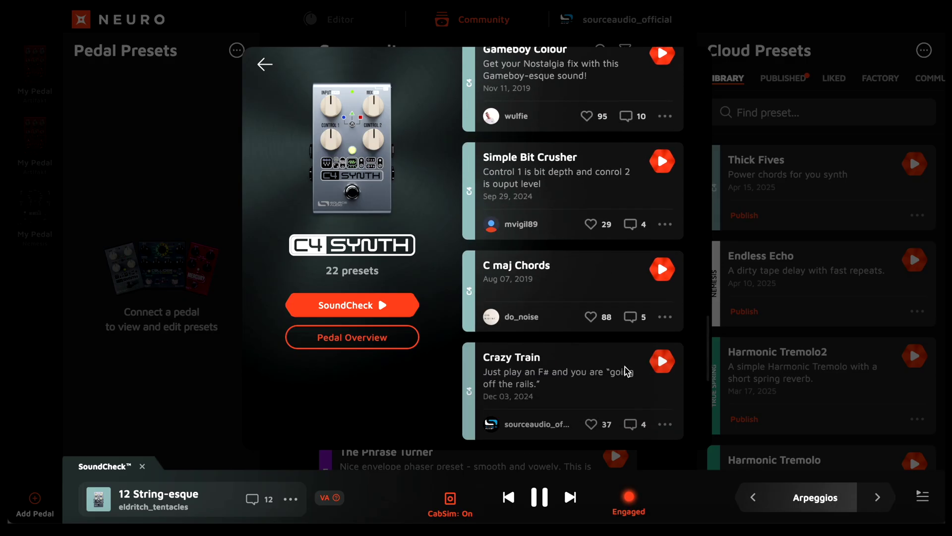
pyautogui.click(539, 498)
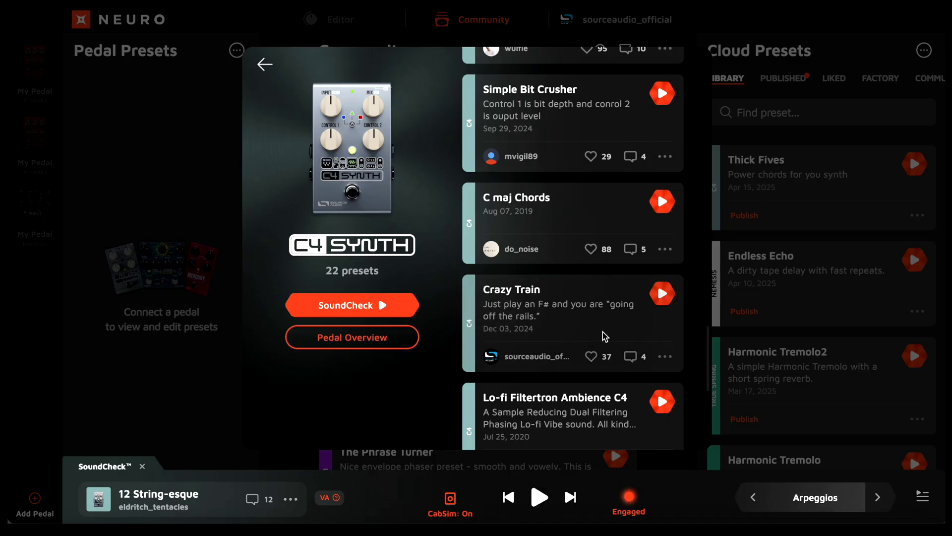
pyautogui.click(663, 293)
pyautogui.click(450, 501)
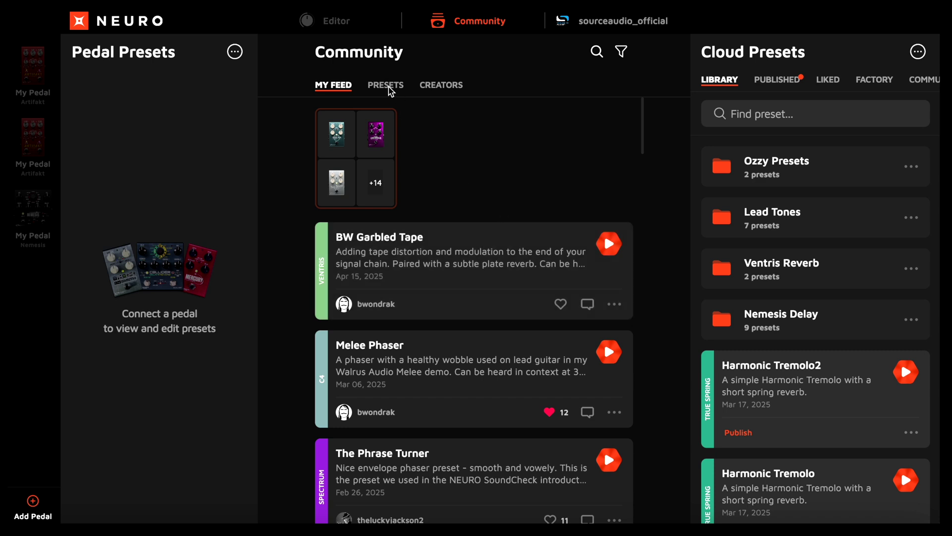
# Filter the community presets to the Nemesis pedal and sort them by popularity
pyautogui.click(390, 87)
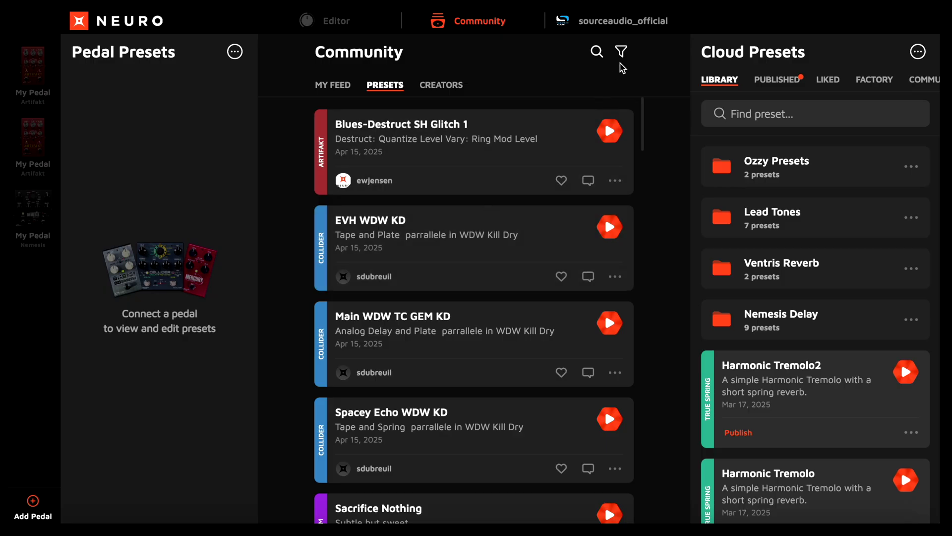
pyautogui.click(623, 53)
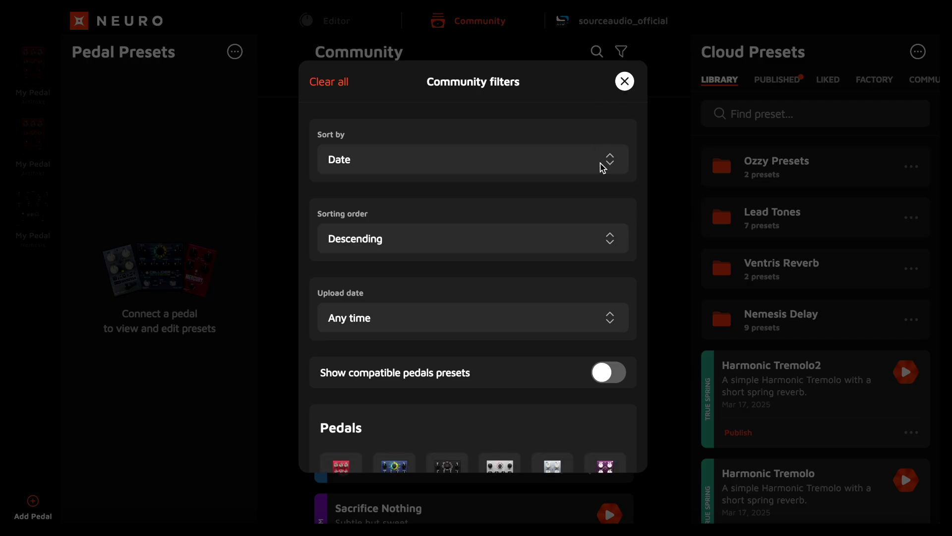
pyautogui.click(620, 164)
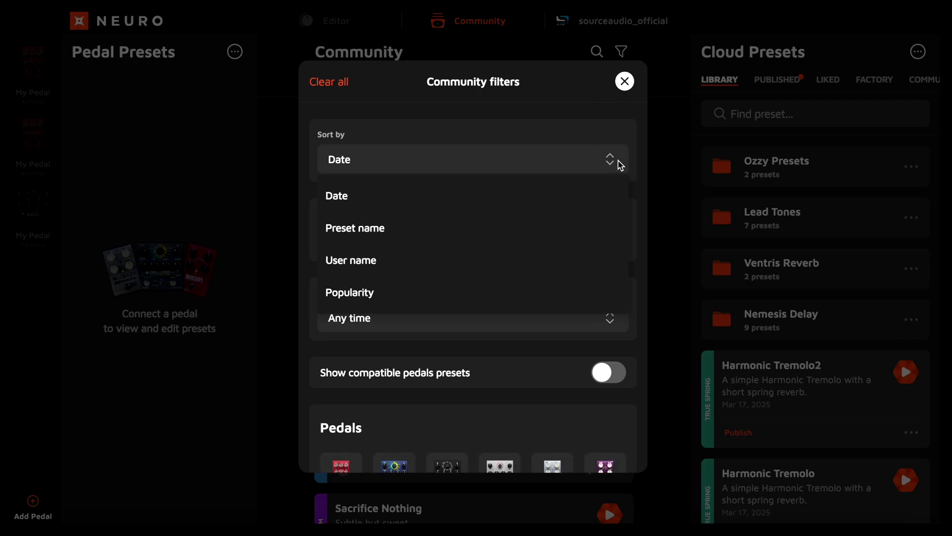
pyautogui.click(437, 297)
pyautogui.scroll(-3, 456, 338)
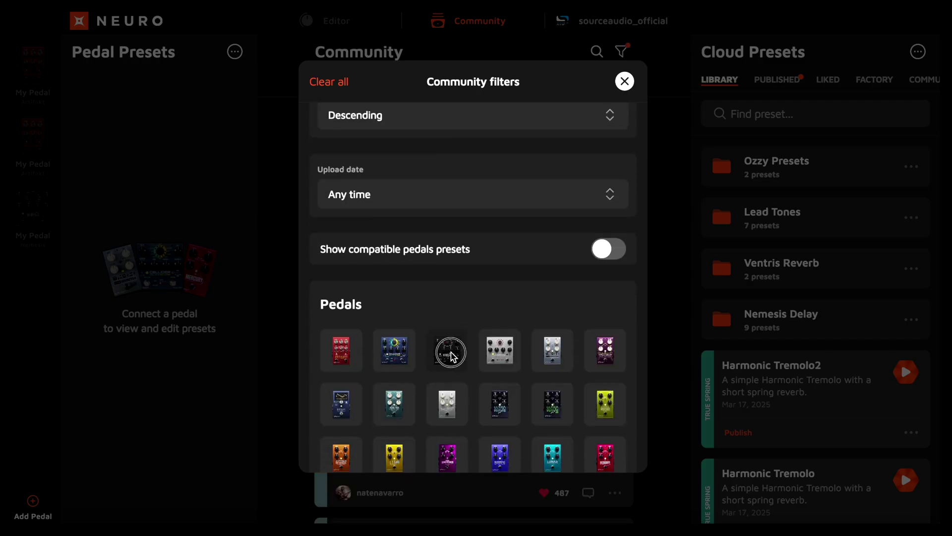
pyautogui.click(451, 353)
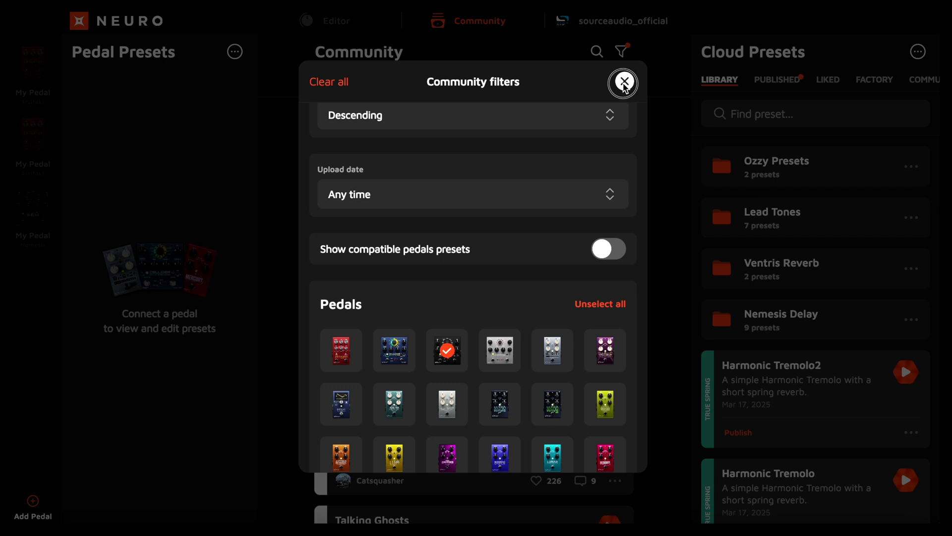
pyautogui.click(624, 82)
# Look through the filtered Nemesis presets and open El Captain in the editor
pyautogui.scroll(-15, 475, 341)
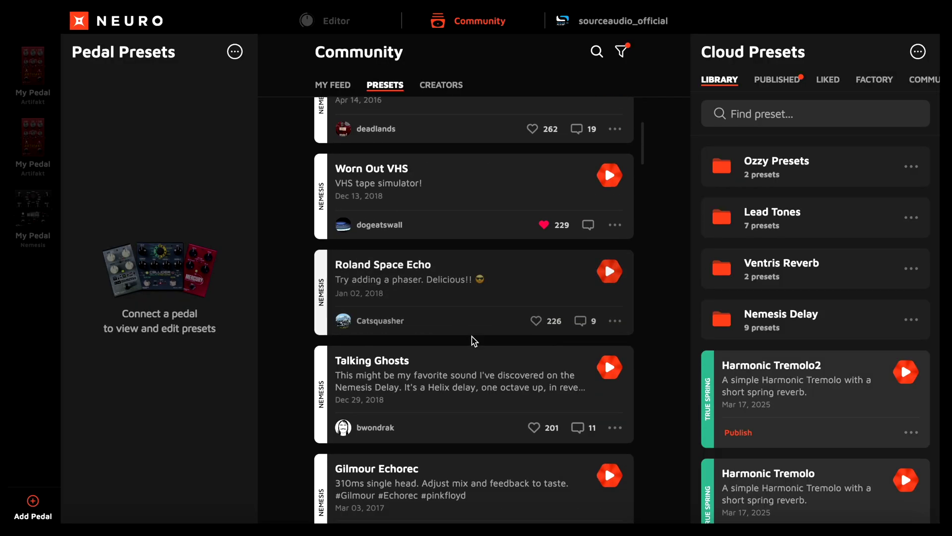
pyautogui.scroll(5, 475, 341)
pyautogui.scroll(8, 475, 341)
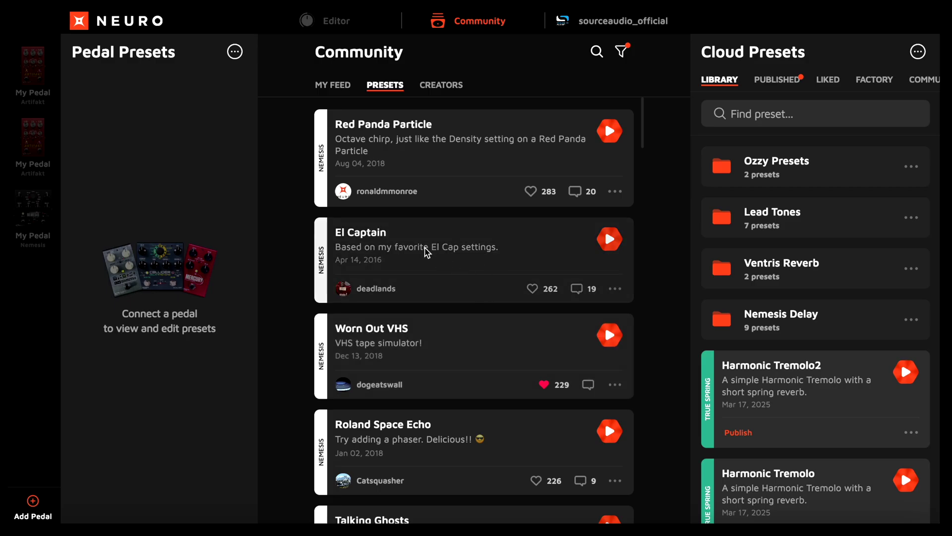
pyautogui.click(428, 252)
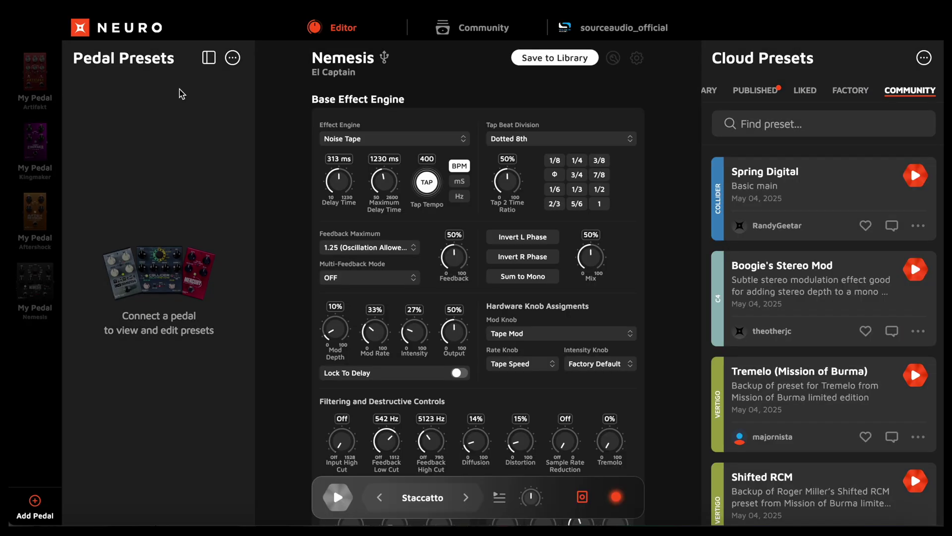
# Hide the Pedal Presets and Cloud Presets sections to give the preset editor more room
pyautogui.click(209, 59)
pyautogui.moveTo(899, 58)
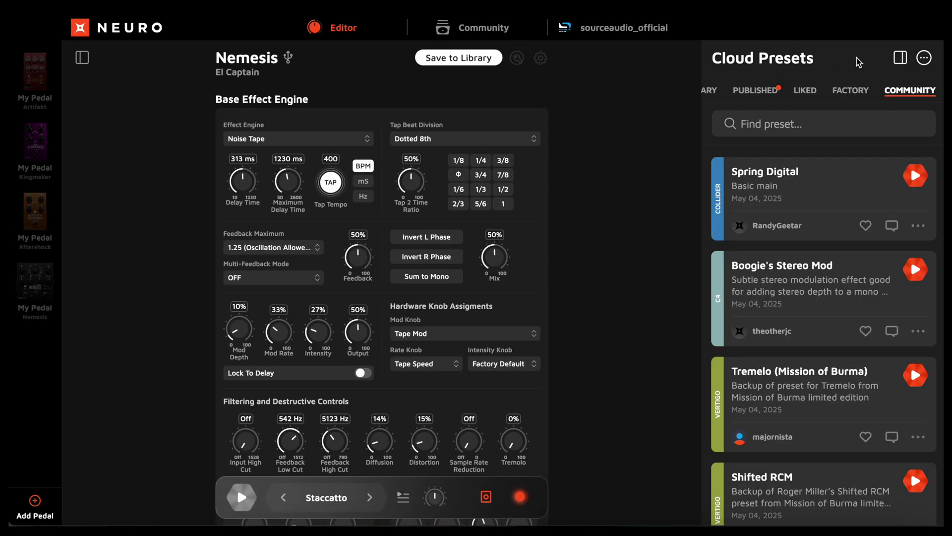
pyautogui.click(898, 58)
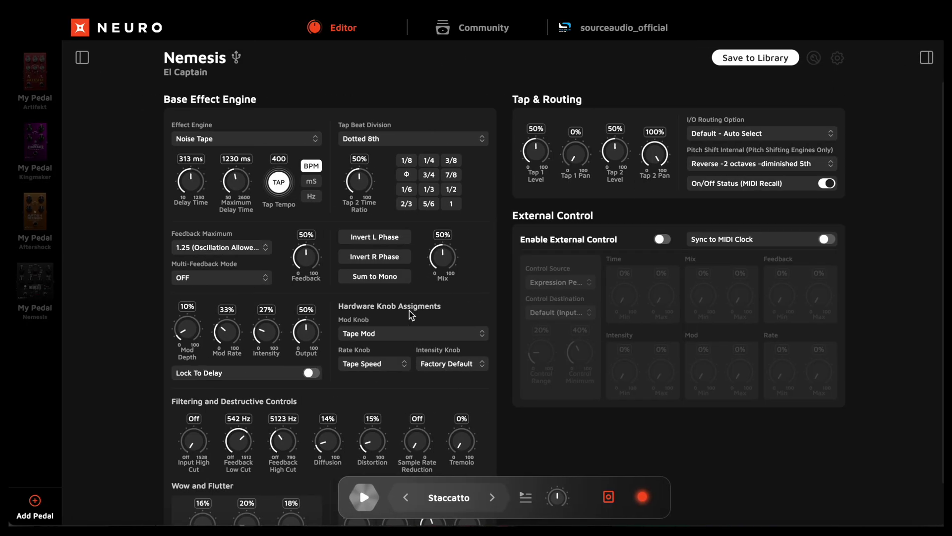
# Look through El Captain's available effect engines and keep Noise Tape selected
pyautogui.scroll(-1, 411, 314)
pyautogui.scroll(1, 410, 314)
pyautogui.click(315, 142)
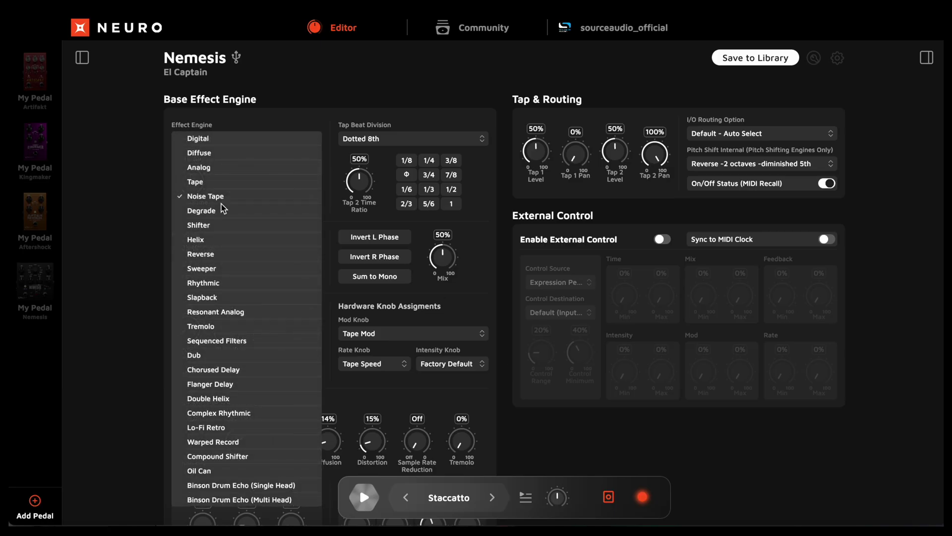
pyautogui.click(210, 199)
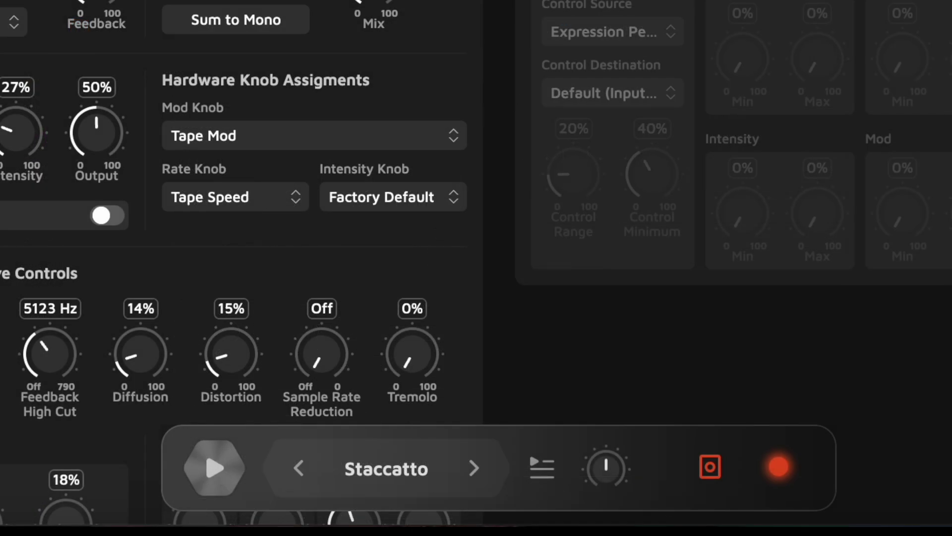
# Play the Staccatto clip through El Captain and lower the input level to about -5.2 dB
pyautogui.click(215, 460)
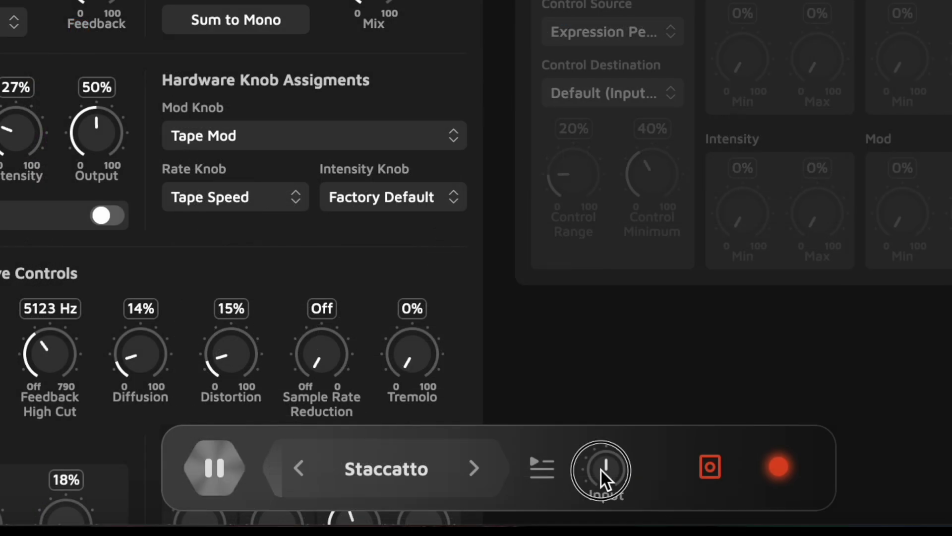
pyautogui.moveTo(600, 469); pyautogui.dragTo(595, 478)
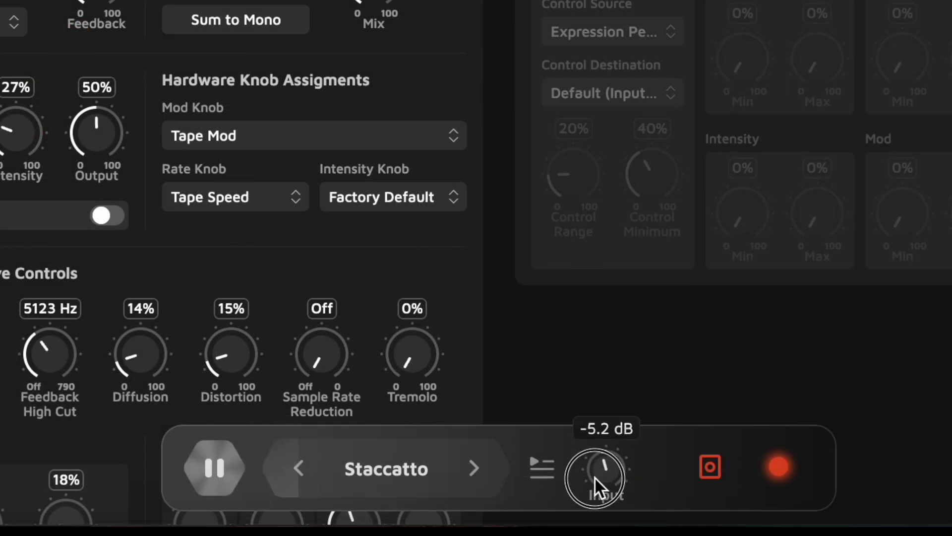
# Look through the preview clips and audition El Captain with the Smooth Bass clip
pyautogui.click(548, 470)
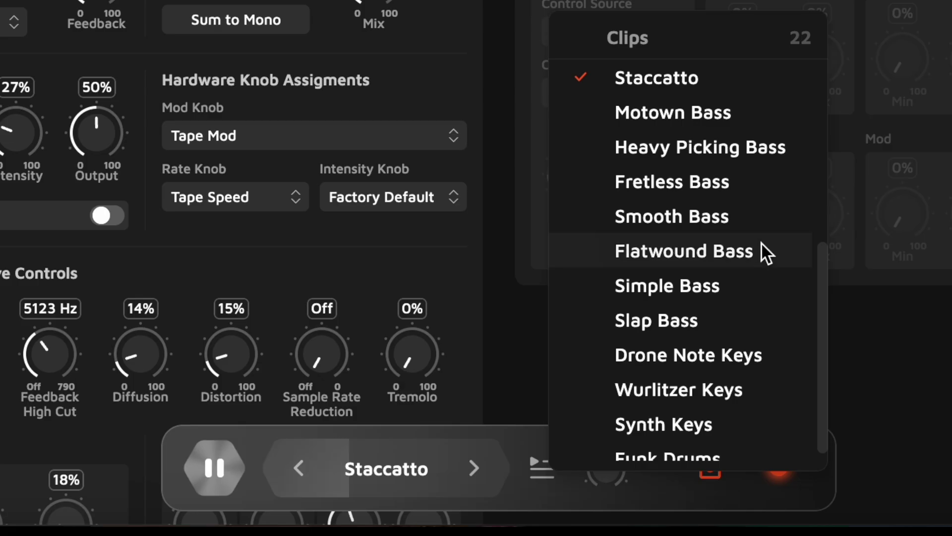
pyautogui.scroll(-1, 761, 243)
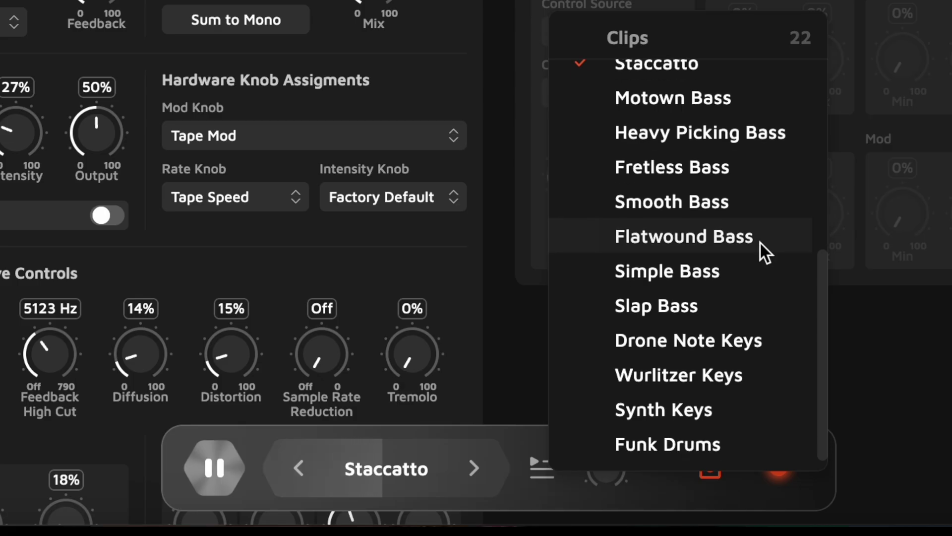
pyautogui.scroll(1, 761, 243)
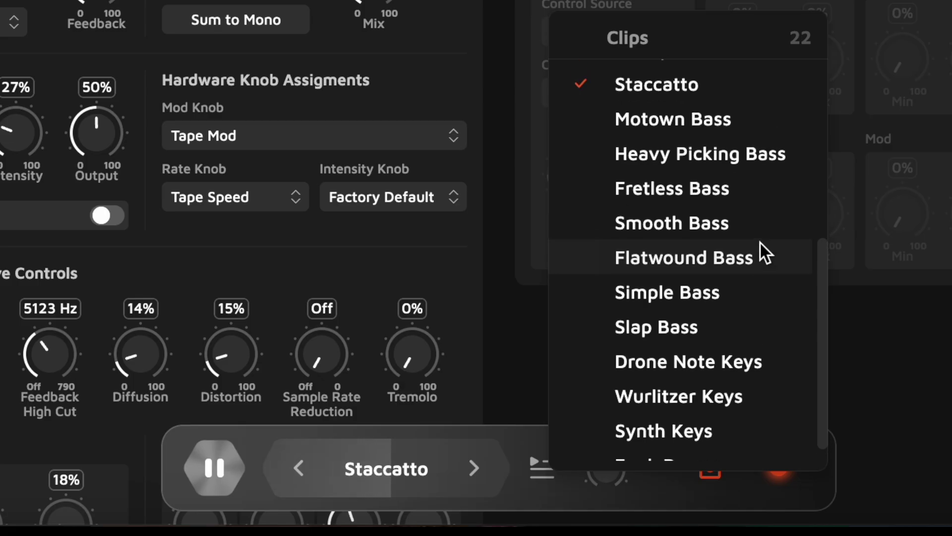
pyautogui.click(653, 221)
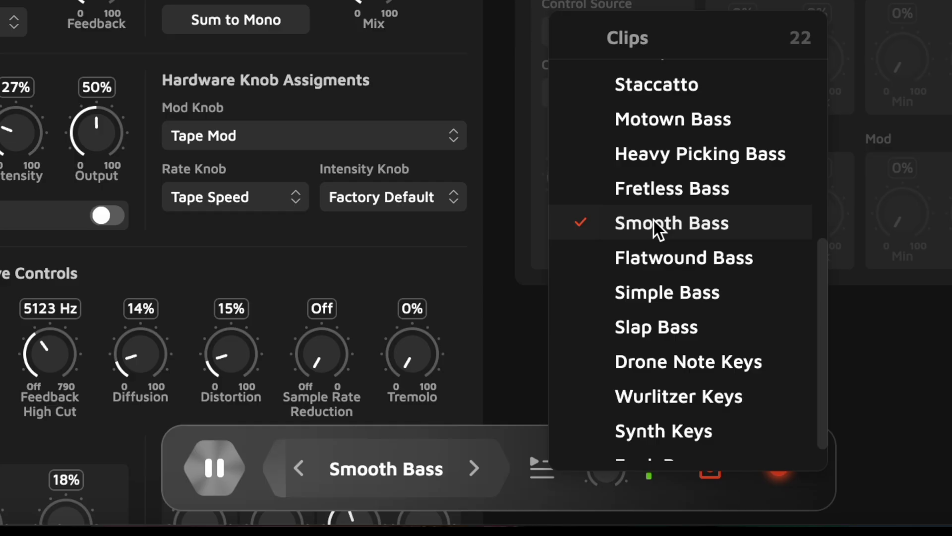
# Switch the preview to the Heavy Melodic clip and compare the bypassed and engaged sound
pyautogui.scroll(3, 654, 220)
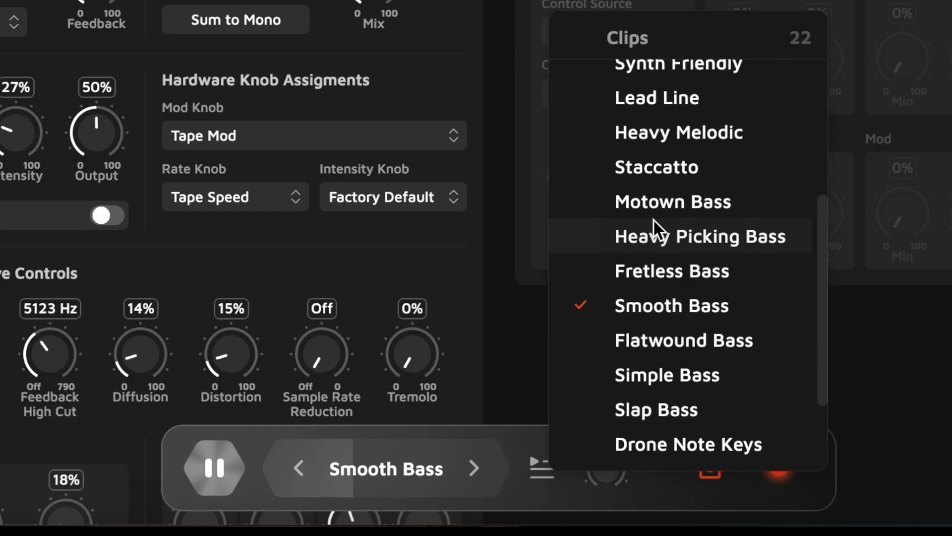
pyautogui.scroll(2, 654, 219)
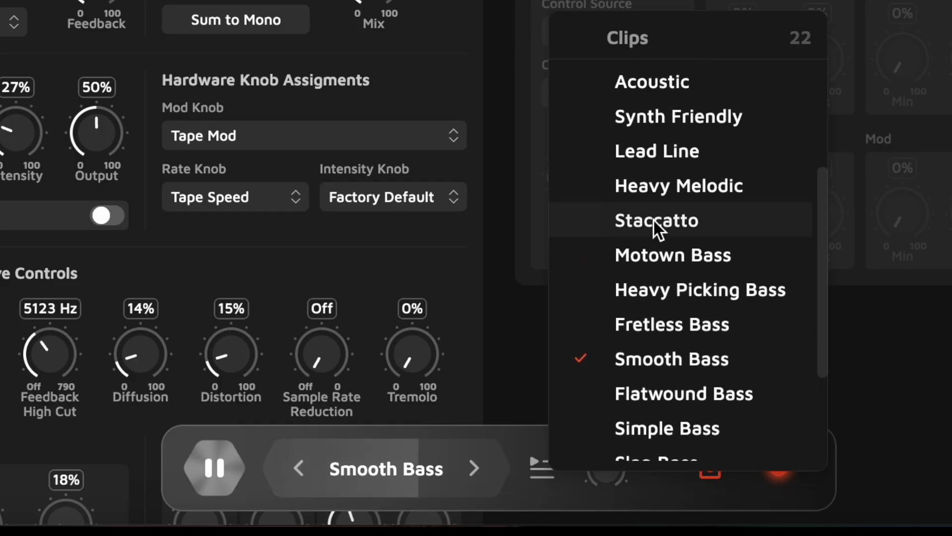
pyautogui.click(649, 189)
pyautogui.click(874, 392)
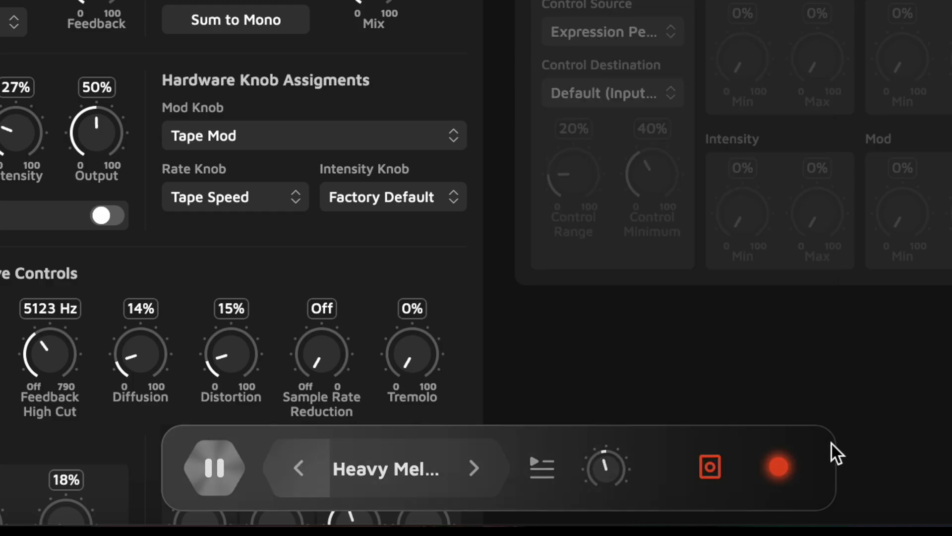
pyautogui.click(775, 466)
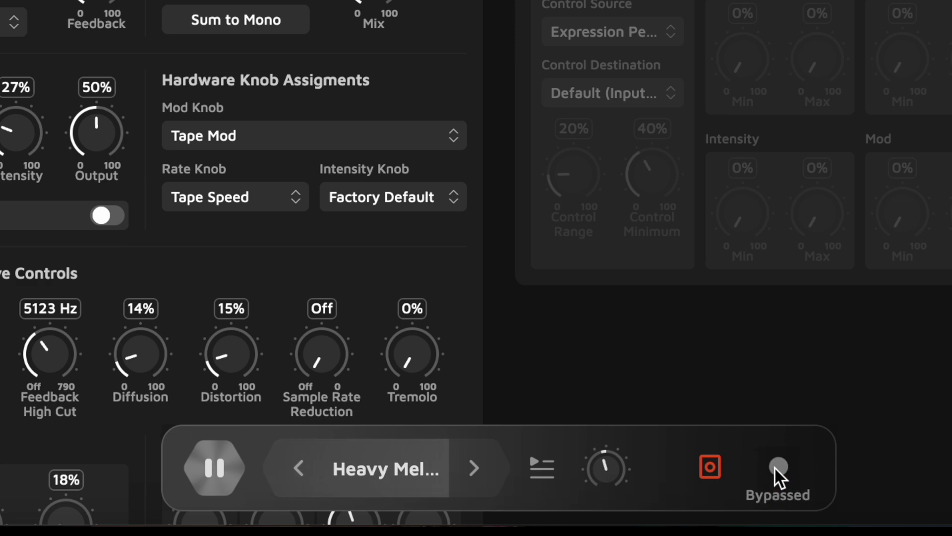
pyautogui.click(776, 466)
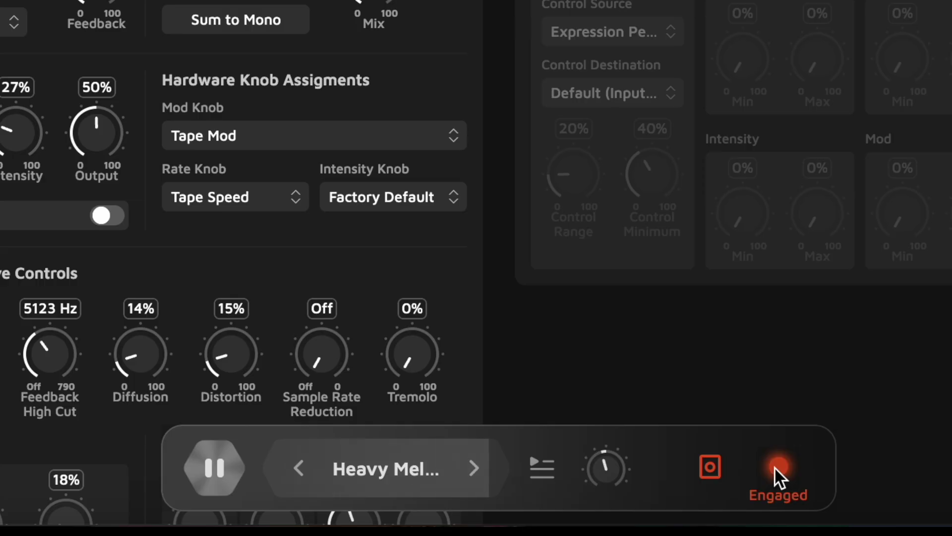
# Switch the preview clip back to Staccatto and close the clip list
pyautogui.click(541, 472)
pyautogui.click(646, 121)
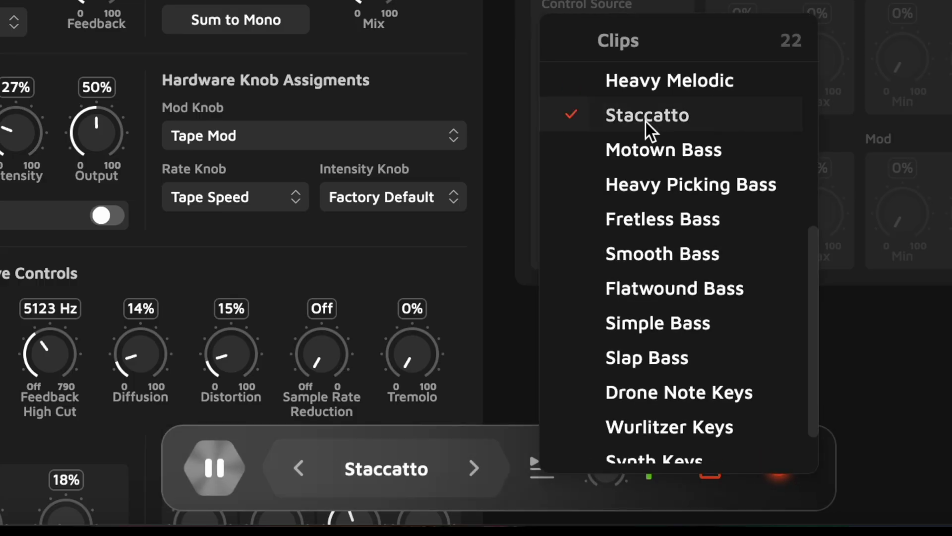
pyautogui.click(894, 449)
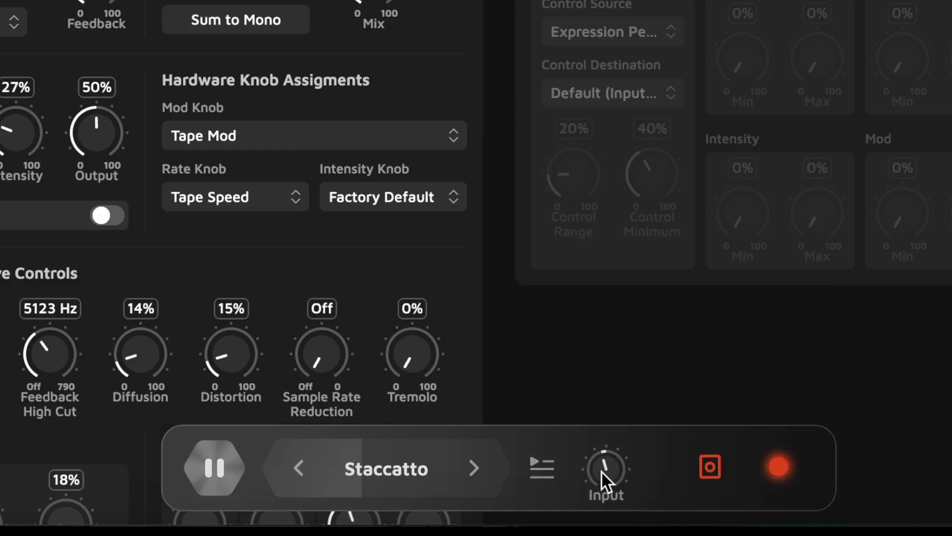
# Try a high input level, lower it to slightly above its midpoint and pause playback
pyautogui.moveTo(602, 471); pyautogui.dragTo(584, 428)
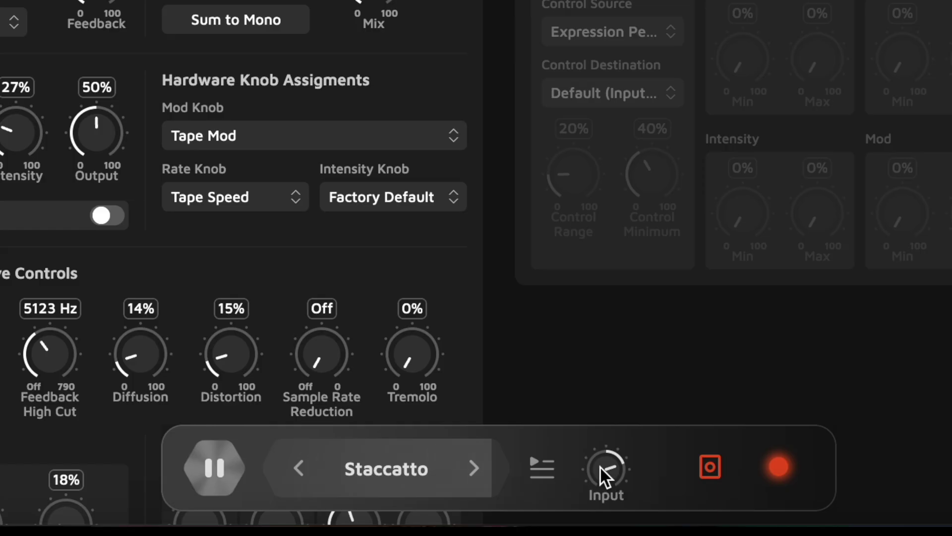
pyautogui.moveTo(600, 469); pyautogui.dragTo(594, 492)
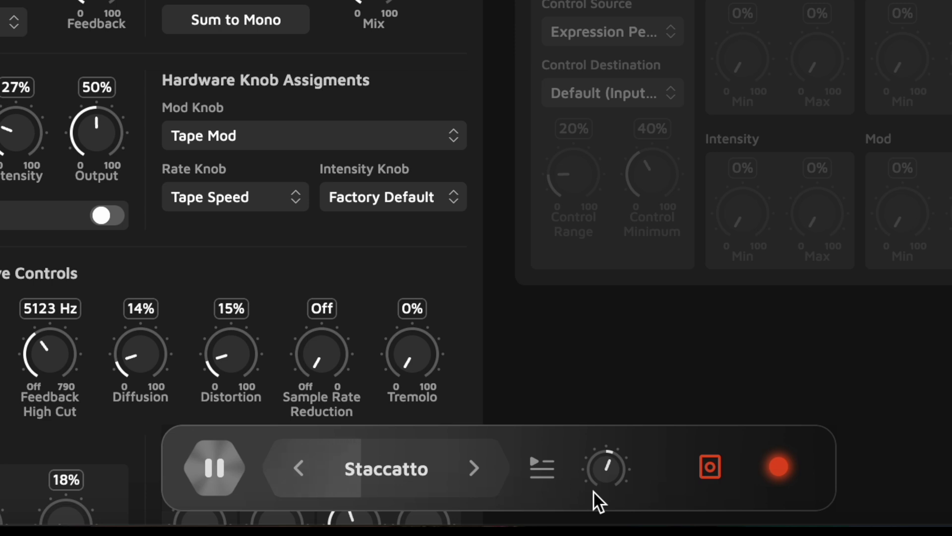
pyautogui.click(223, 473)
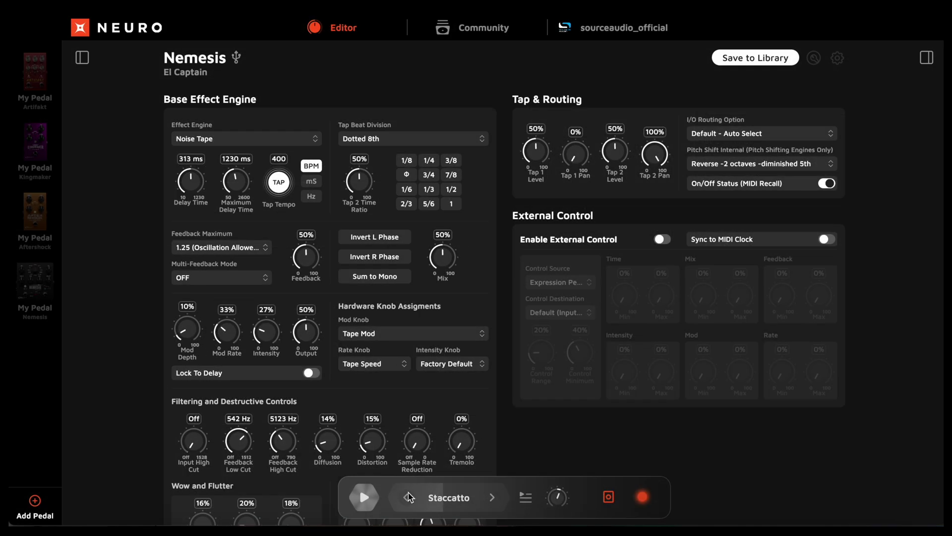
# Play the Staccatto clip and shorten El Captain's Delay Time to 80 ms
pyautogui.click(365, 497)
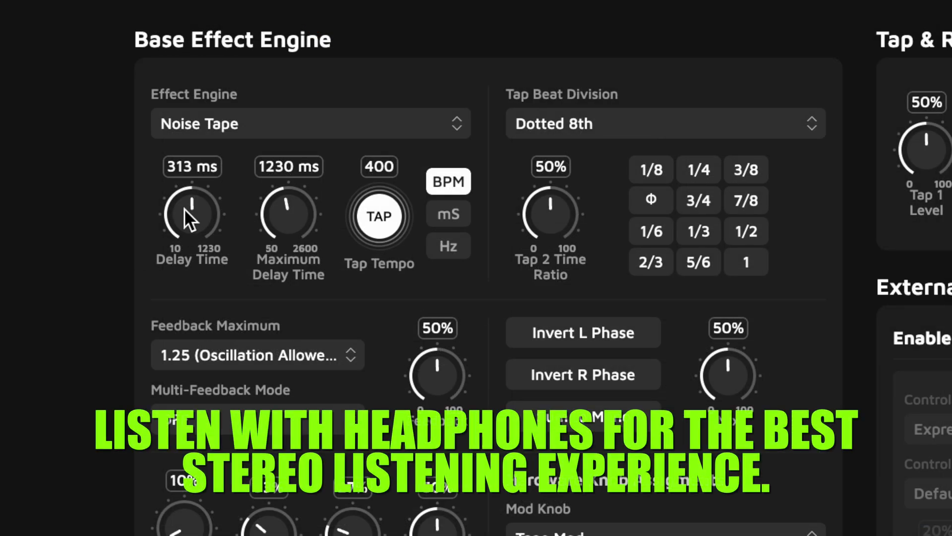
pyautogui.moveTo(183, 207); pyautogui.dragTo(159, 245)
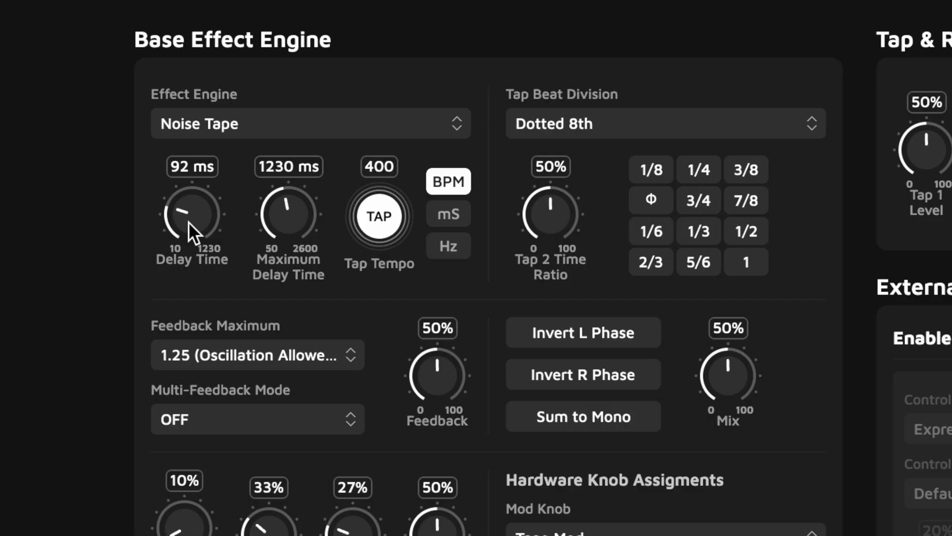
pyautogui.moveTo(188, 221); pyautogui.dragTo(188, 224)
# Raise the Feedback to 82% and, after trying a nearly dry sound, set the Mix to 68%
pyautogui.moveTo(428, 371); pyautogui.dragTo(381, 319)
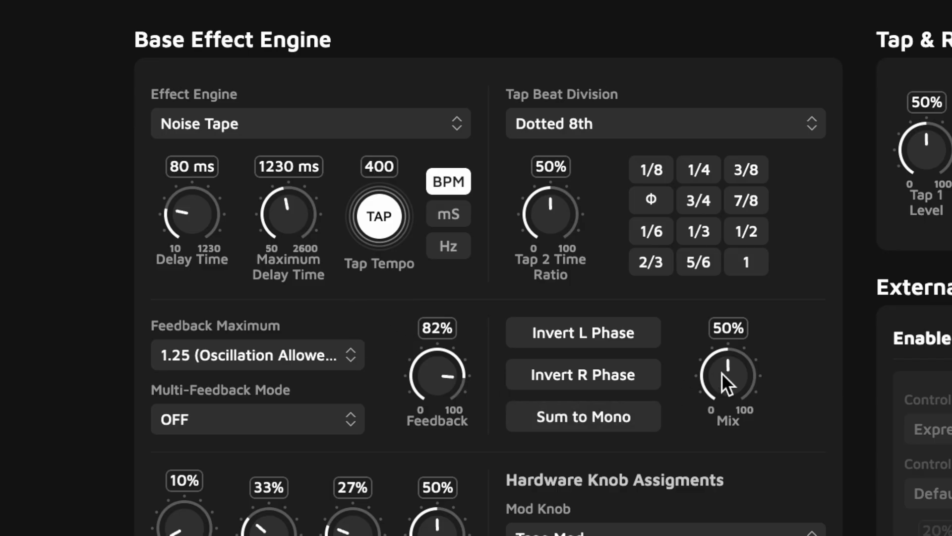
pyautogui.moveTo(721, 373); pyautogui.dragTo(706, 450)
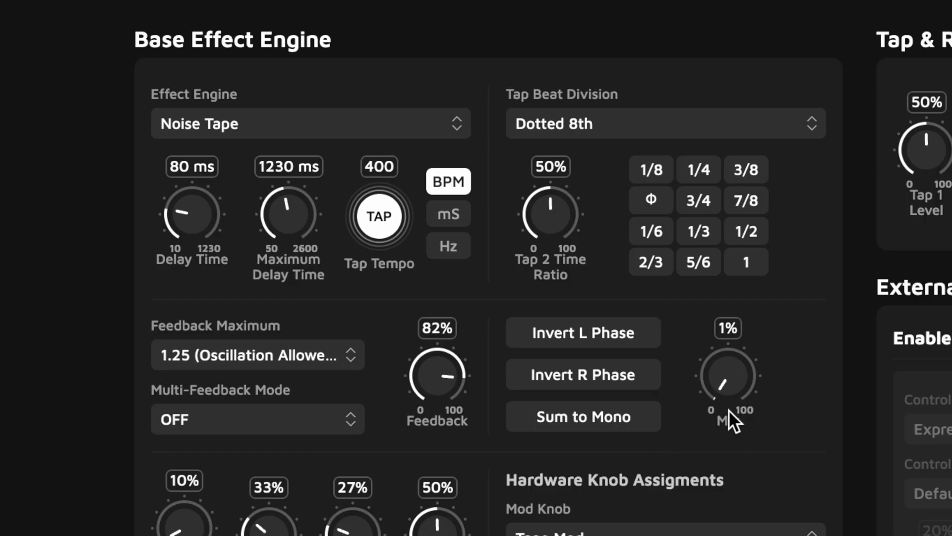
pyautogui.moveTo(733, 390); pyautogui.dragTo(674, 282)
pyautogui.click(725, 387)
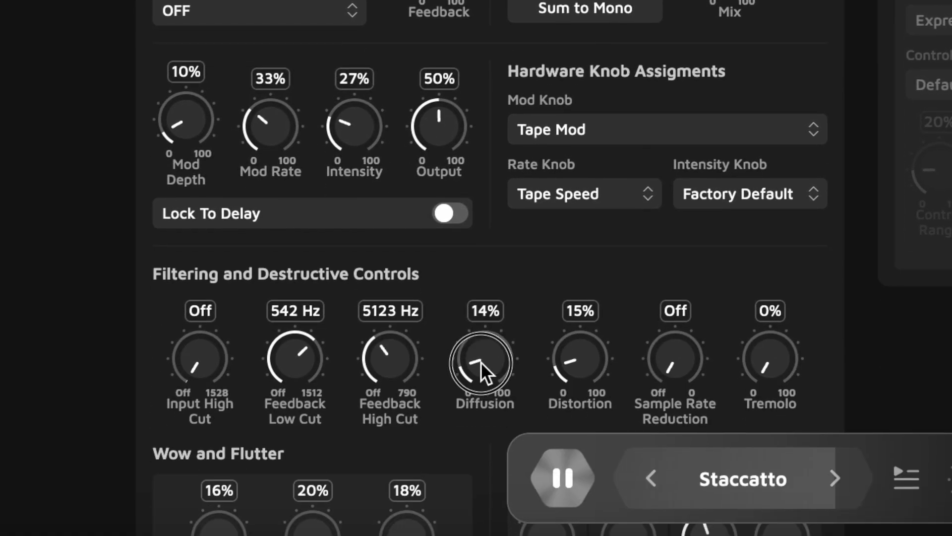
# Raise the Diffusion to 40% and pause the clip playback
pyautogui.moveTo(481, 365); pyautogui.dragTo(454, 328)
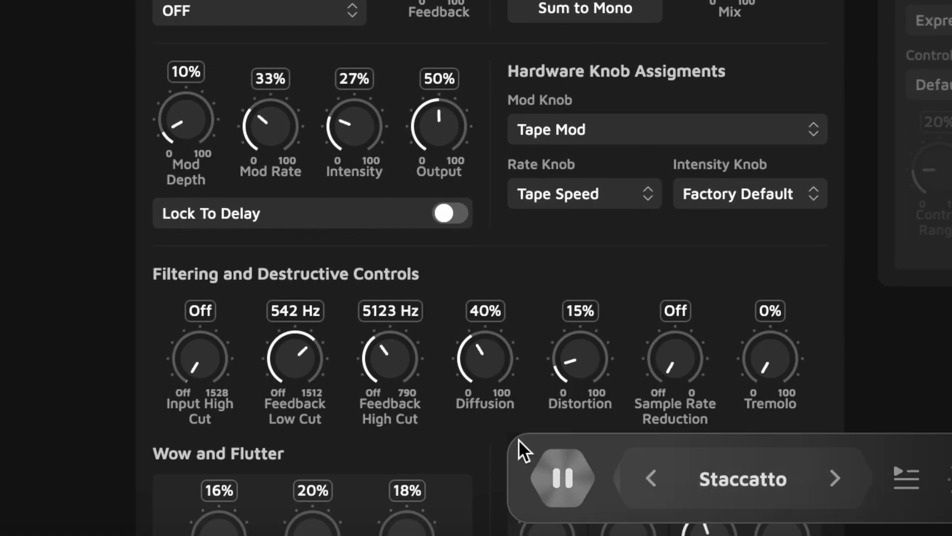
pyautogui.click(564, 474)
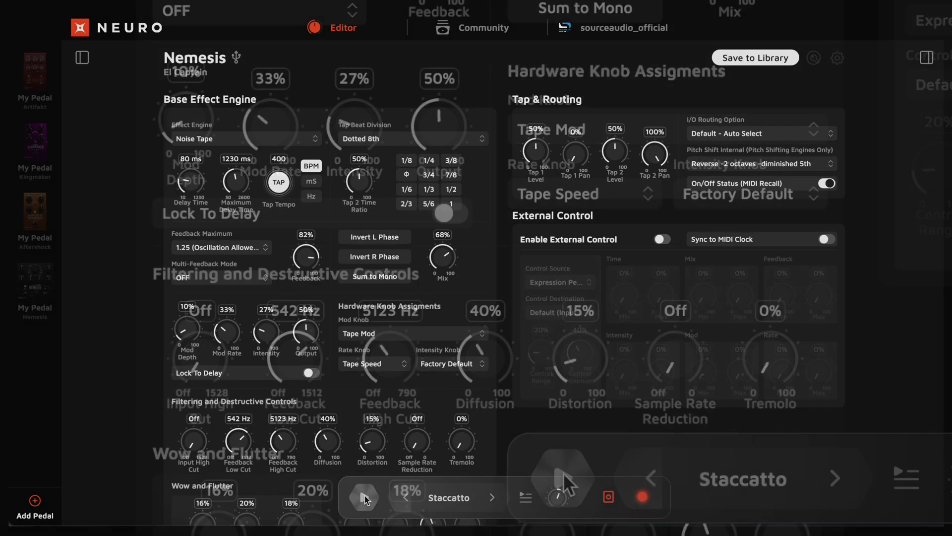
# Start saving the edited El Captain preset to the library and name the copy Endless Echo
pyautogui.scroll(-2, 587, 239)
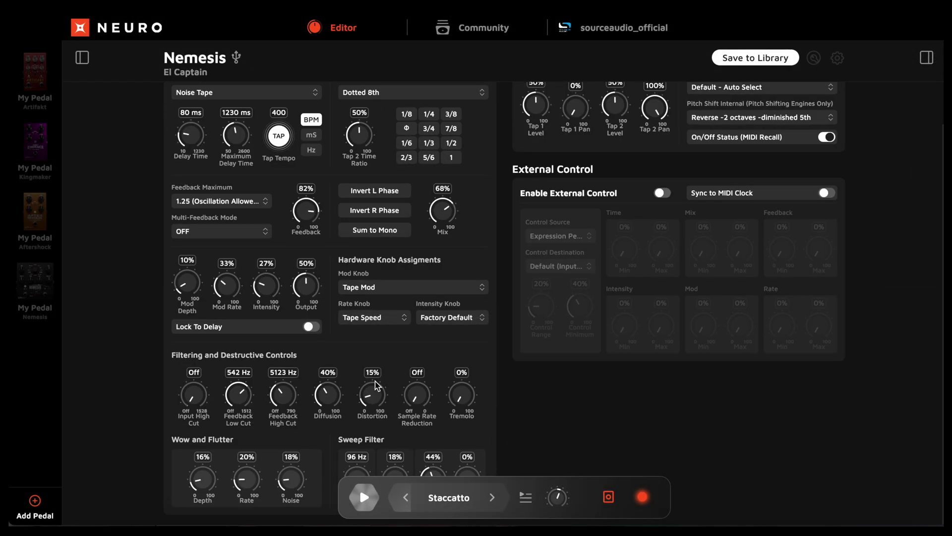
pyautogui.scroll(2, 376, 384)
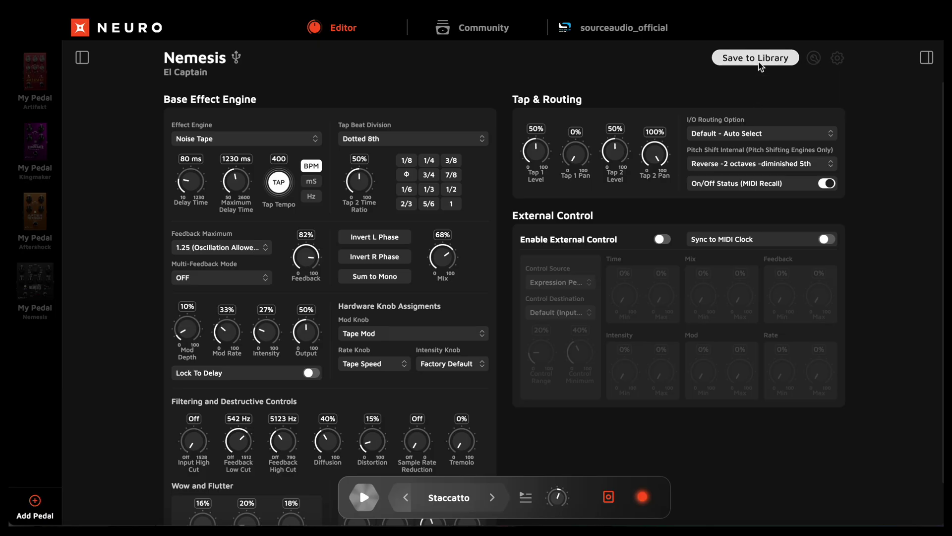
pyautogui.click(759, 63)
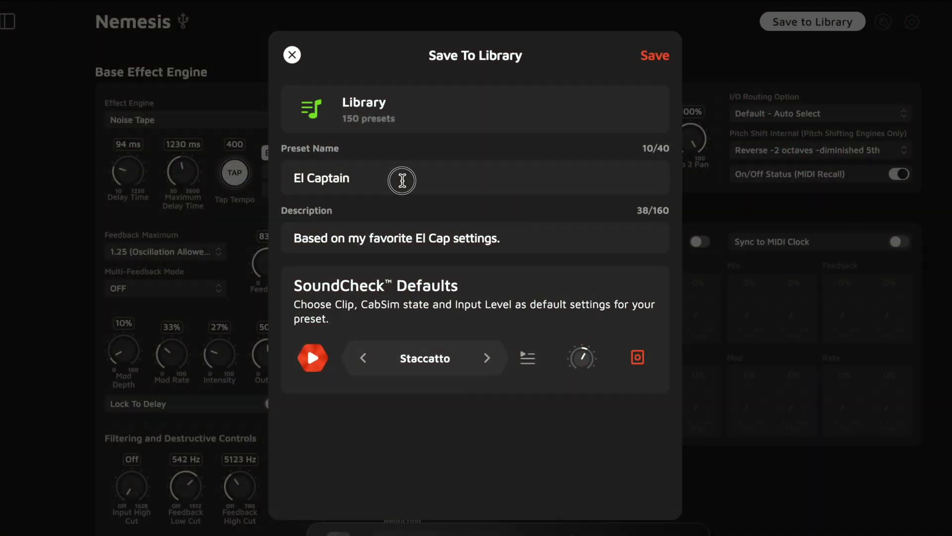
pyautogui.moveTo(402, 180); pyautogui.dragTo(291, 175)
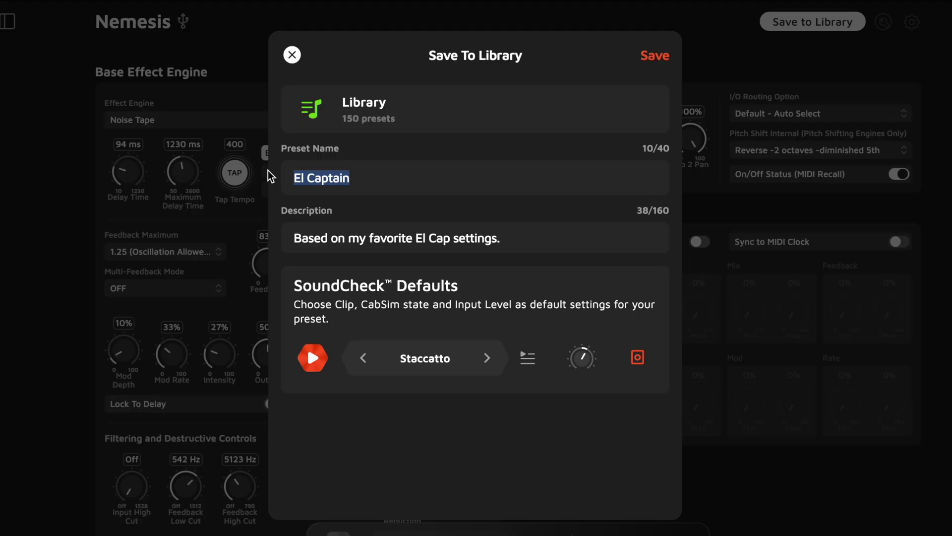
pyautogui.write('Endless Echo')
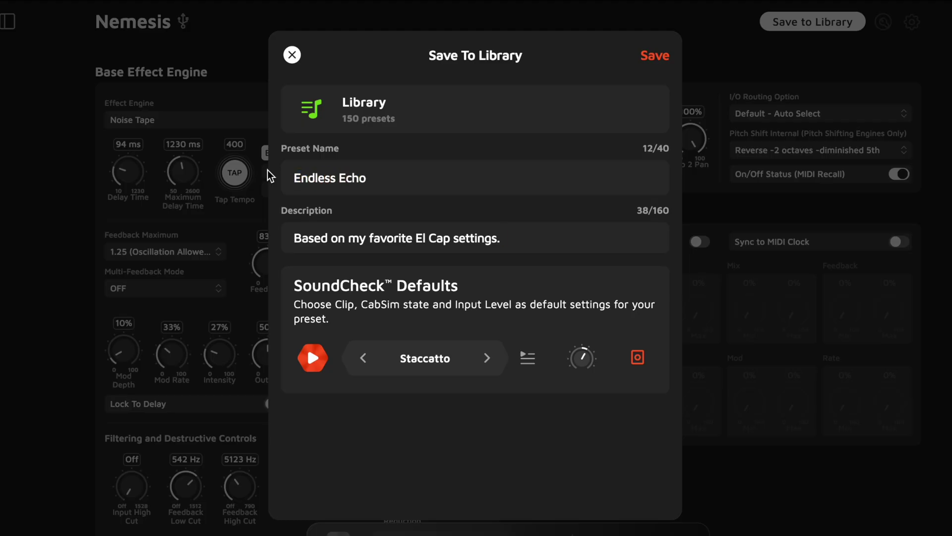
# Replace the description with "A quick delay with a long trail of repeats." and save the preset to the library
pyautogui.moveTo(504, 238); pyautogui.dragTo(262, 245)
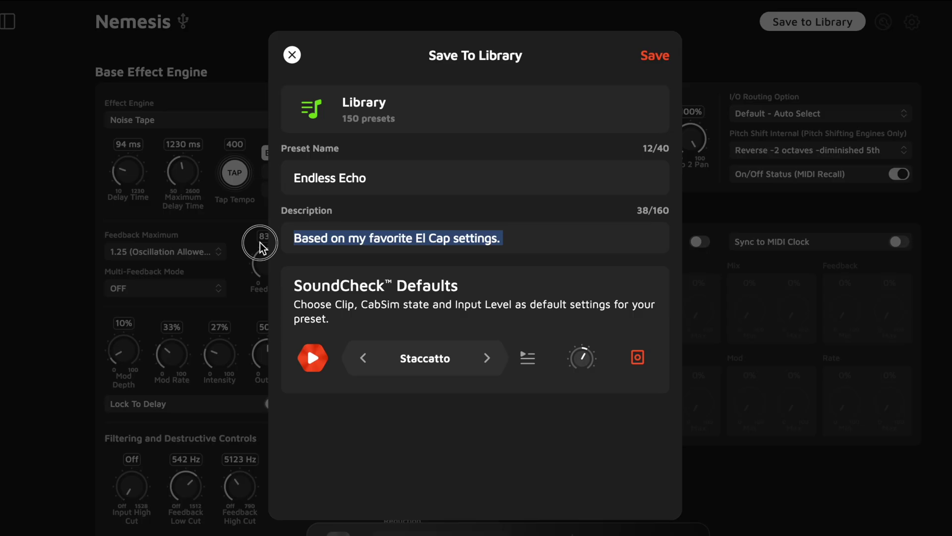
pyautogui.write('A quick delay with a long trail of ')
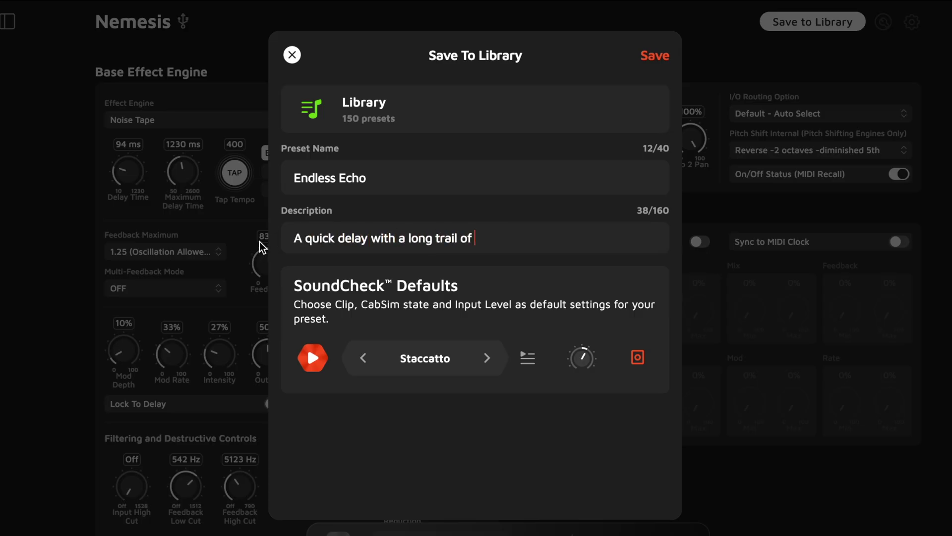
pyautogui.write('rpeate')
pyautogui.press('BackSpace')
pyautogui.press('BackSpace')
pyautogui.press('BackSpace')
pyautogui.press('BackSpace')
pyautogui.press('BackSpace')
pyautogui.press('BackSpace')
pyautogui.write('repeats.')
pyautogui.click(664, 56)
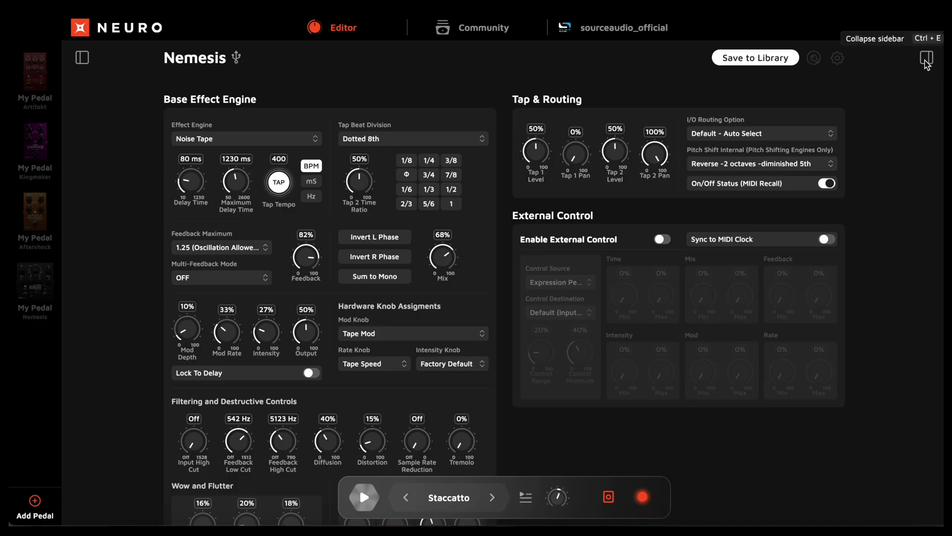
# Show the cloud presets beside the editor and list the presets saved in the library
pyautogui.click(922, 58)
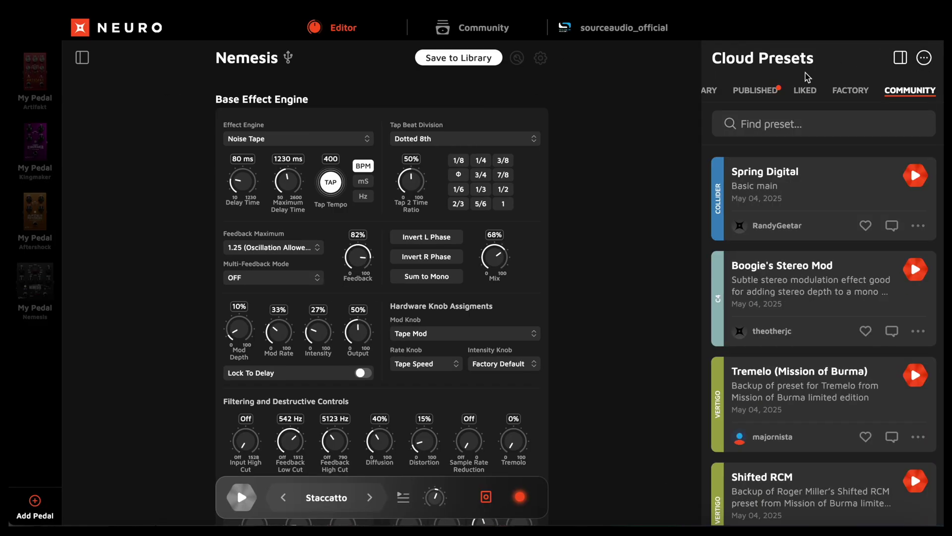
pyautogui.hscroll(-2, 722, 93)
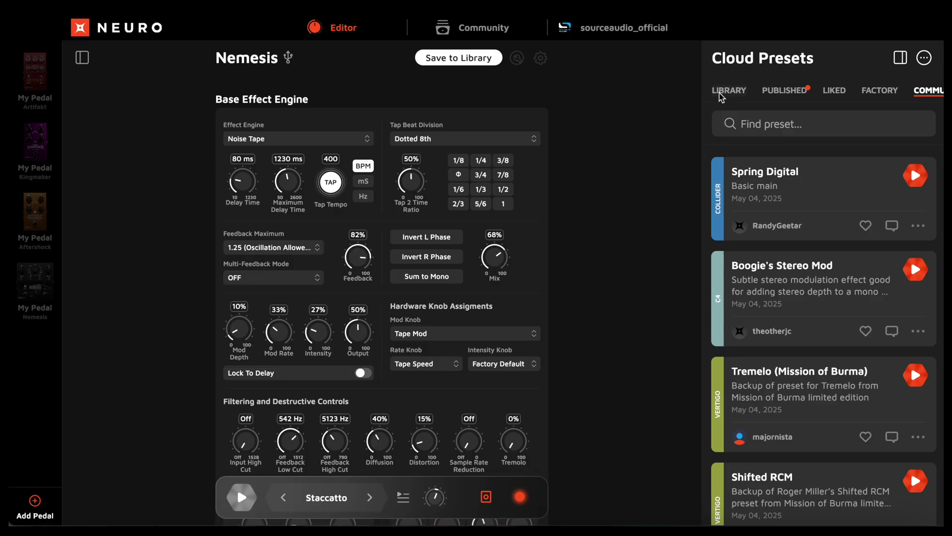
pyautogui.click(728, 92)
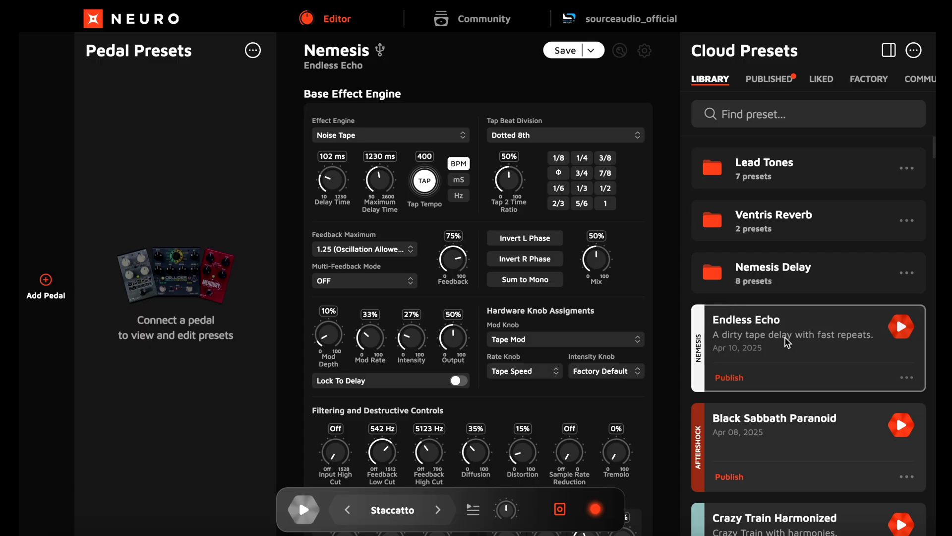
# View the preset info of Endless Echo, look through its original artist's profile and presets, and return to the editor
pyautogui.click(908, 379)
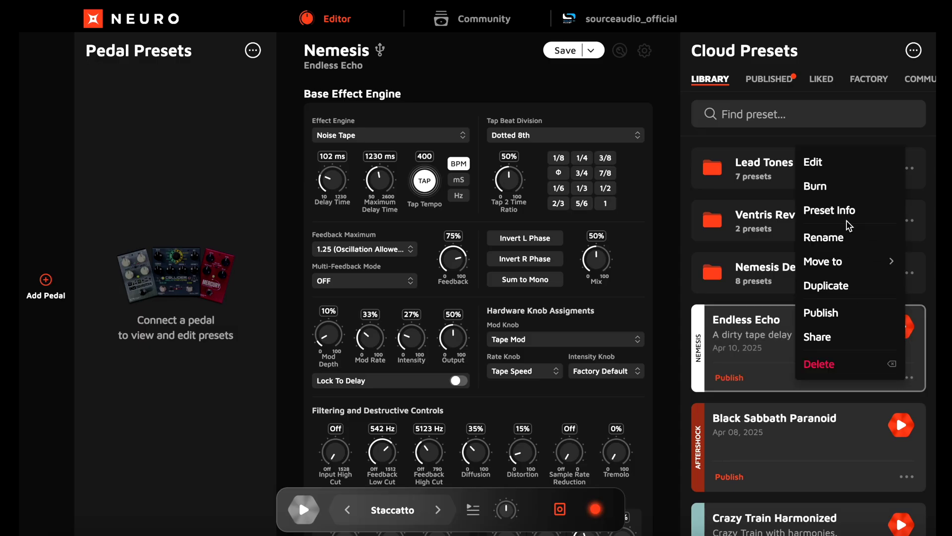
pyautogui.click(837, 211)
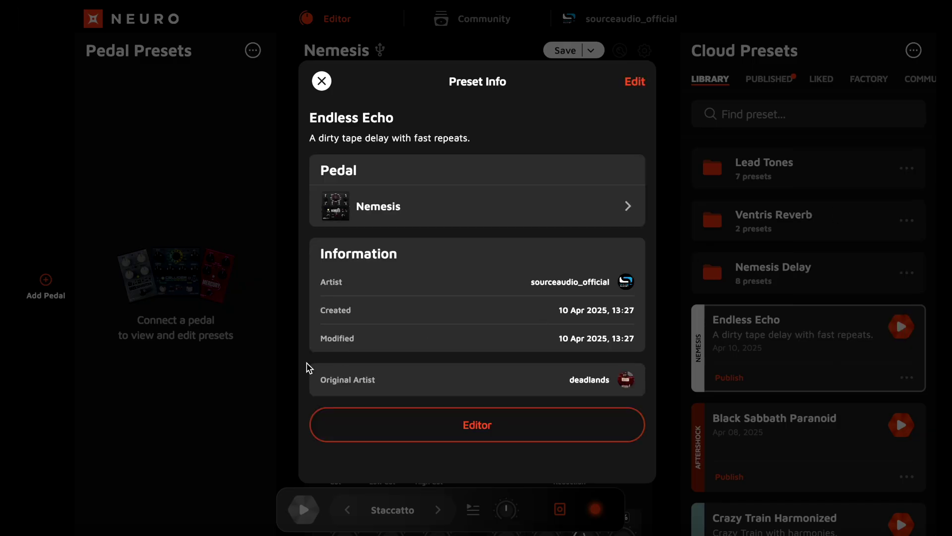
pyautogui.click(580, 384)
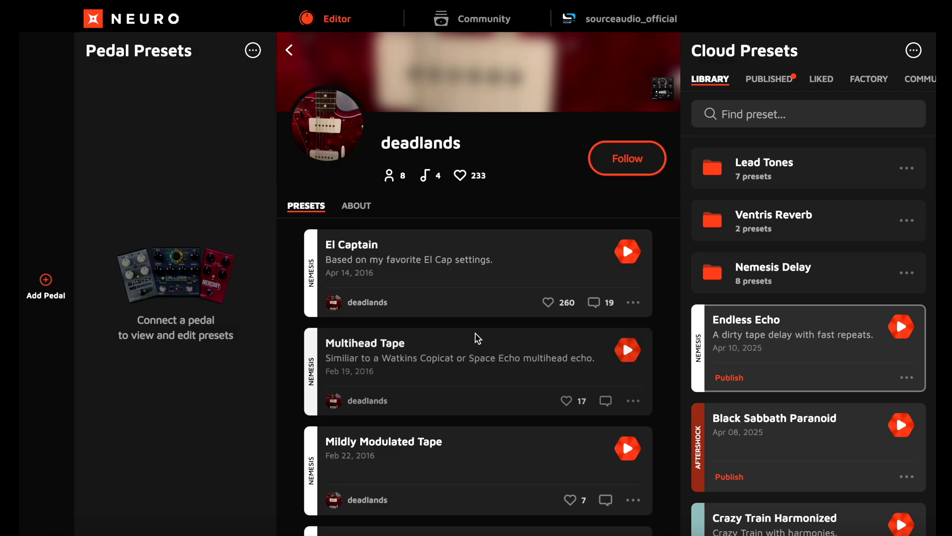
pyautogui.scroll(-3, 477, 339)
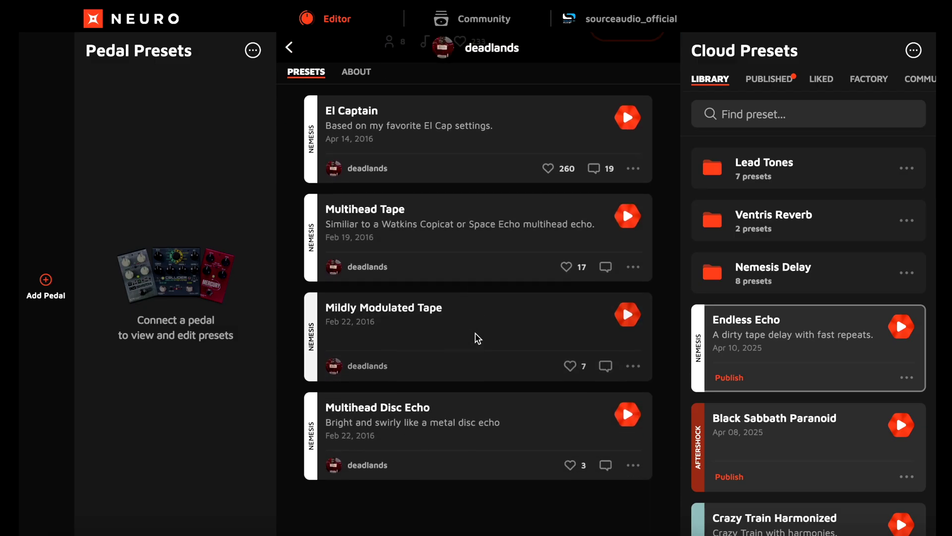
pyautogui.scroll(3, 477, 339)
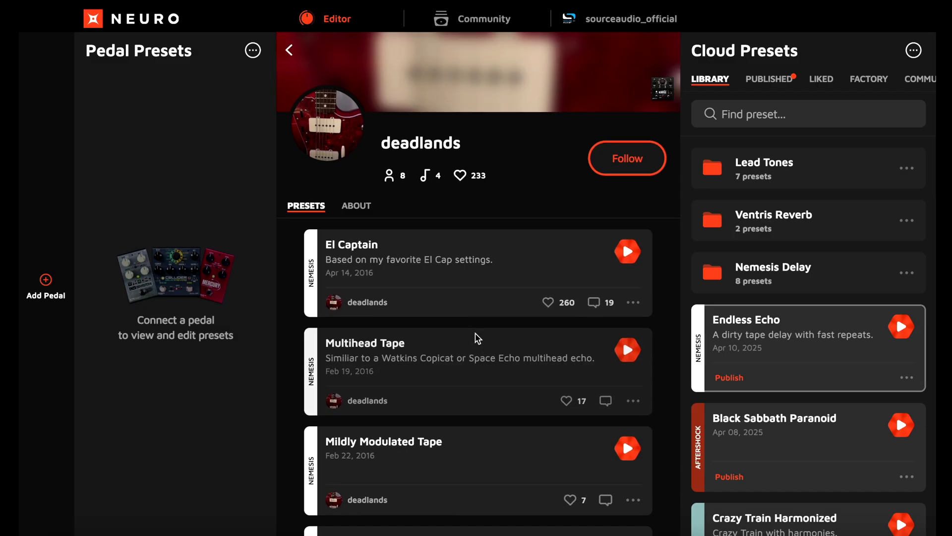
pyautogui.click(290, 48)
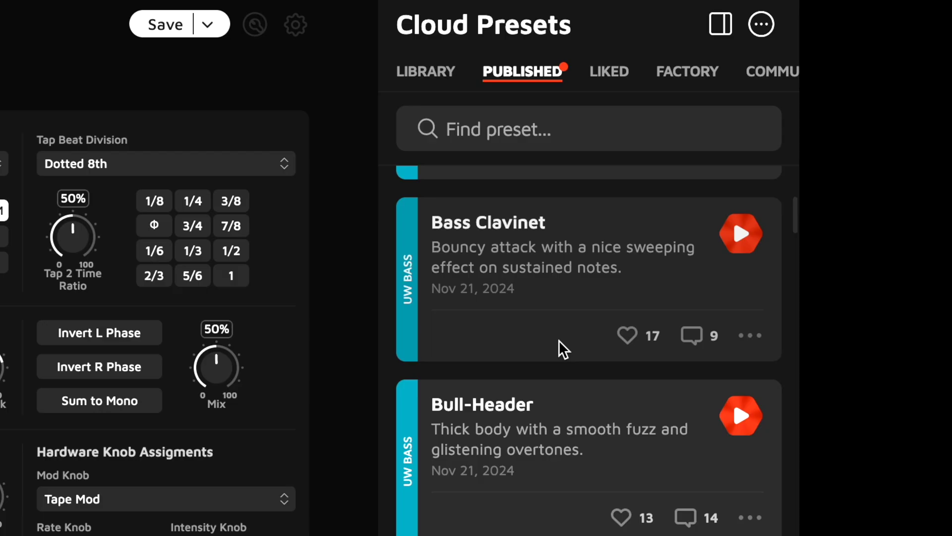
# Find the published Artifakt preset Falling, directly below Artifakt Blank Preset, and open its default clip settings
pyautogui.scroll(-1, 559, 340)
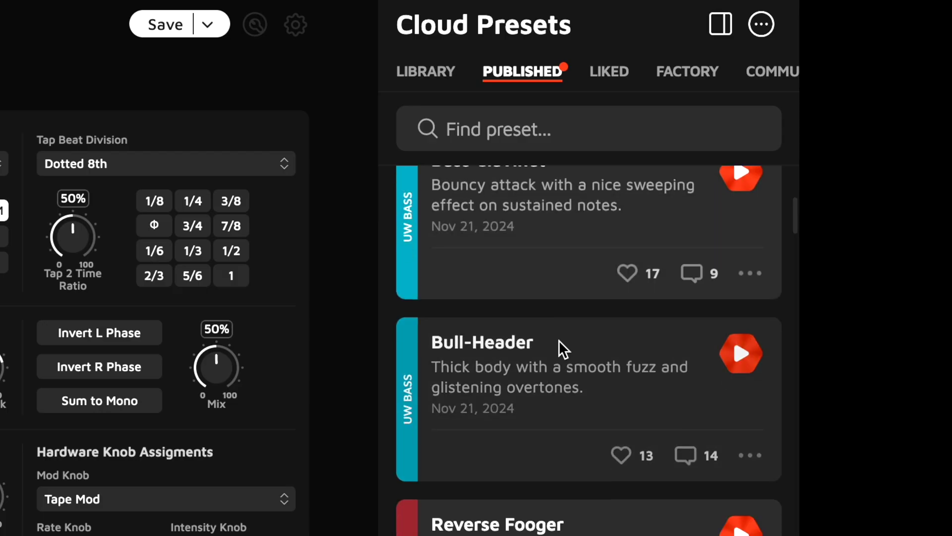
pyautogui.scroll(-2, 559, 340)
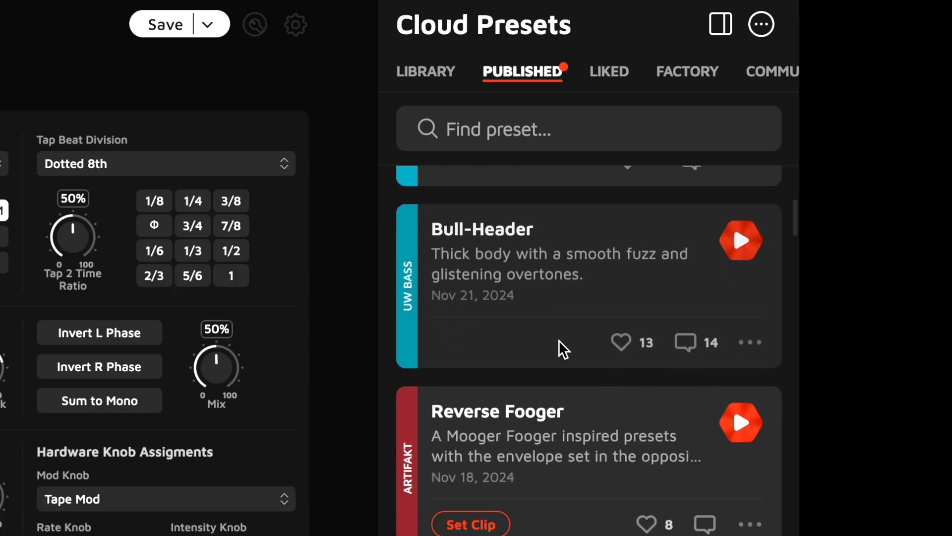
pyautogui.scroll(-2, 559, 341)
pyautogui.scroll(-10, 559, 340)
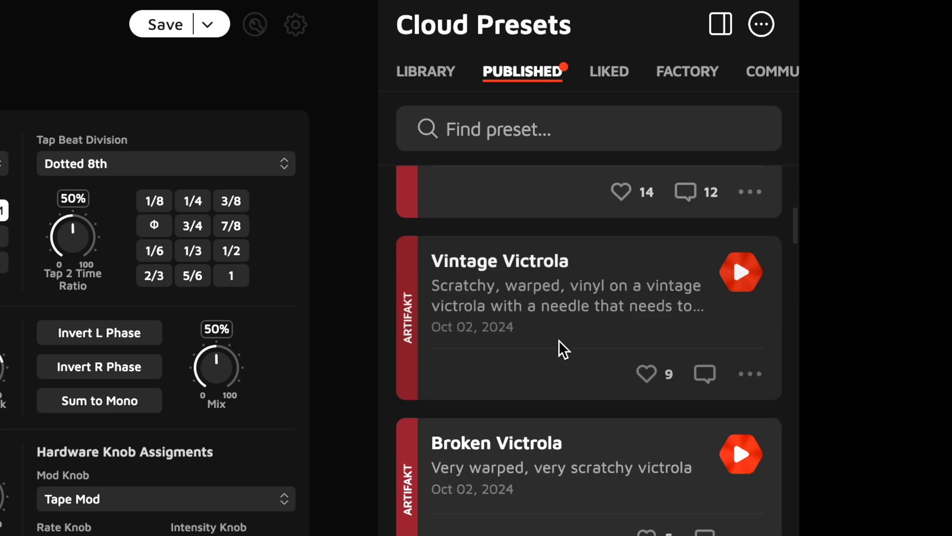
pyautogui.scroll(-5, 559, 340)
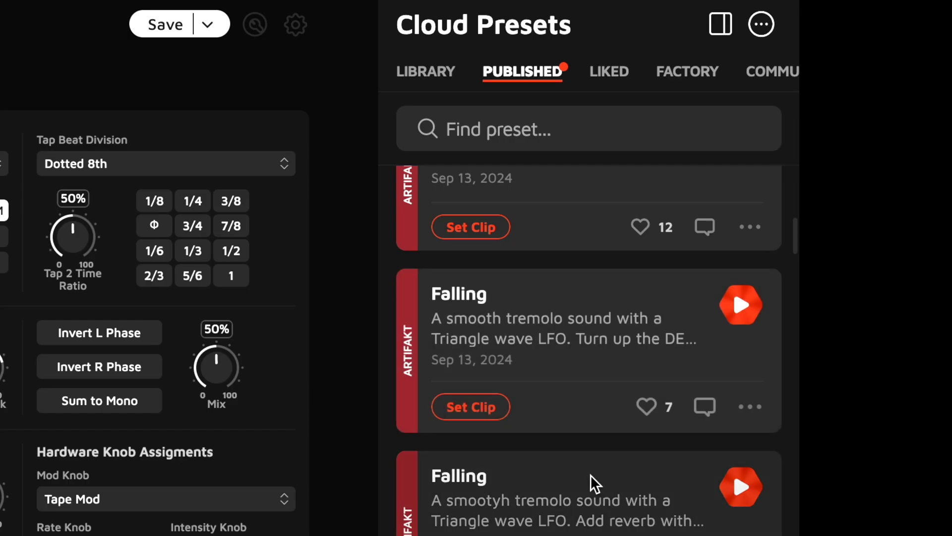
pyautogui.scroll(2, 590, 475)
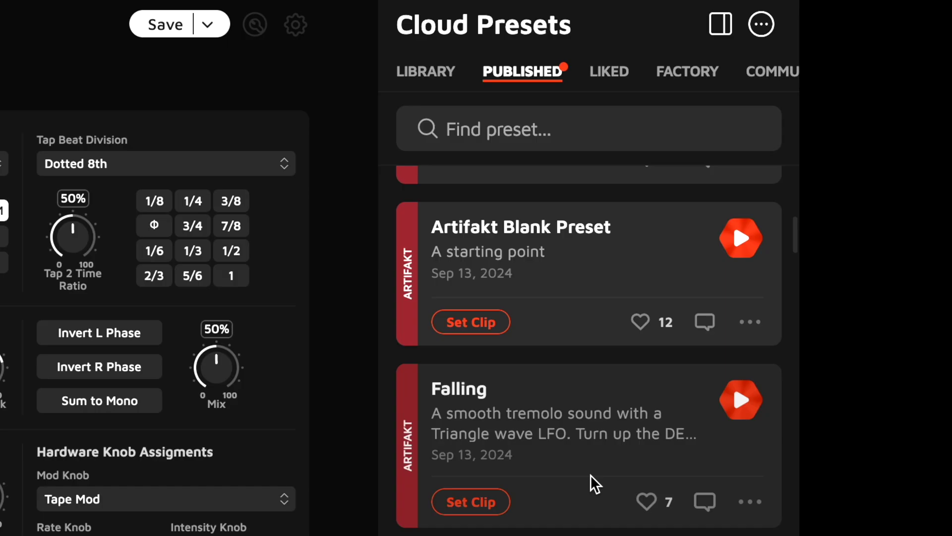
pyautogui.scroll(-1, 523, 487)
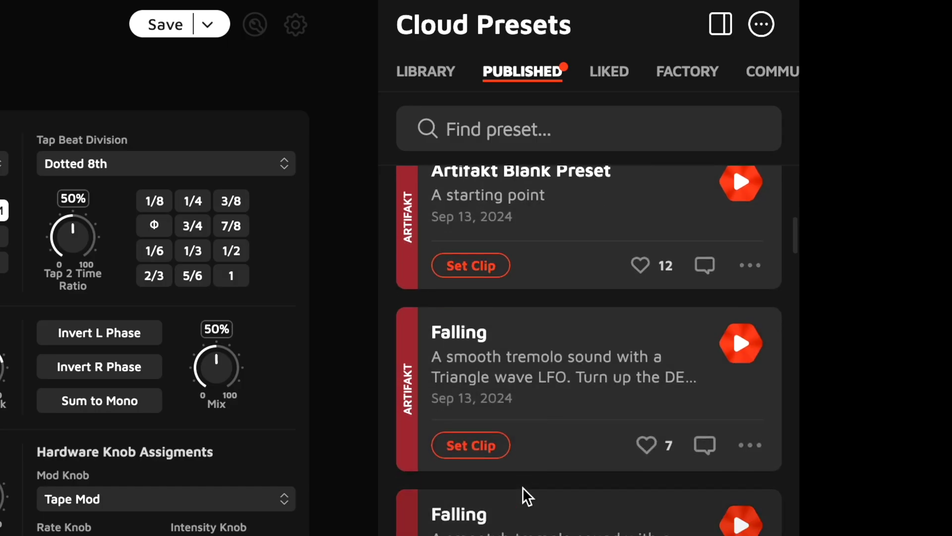
pyautogui.click(474, 454)
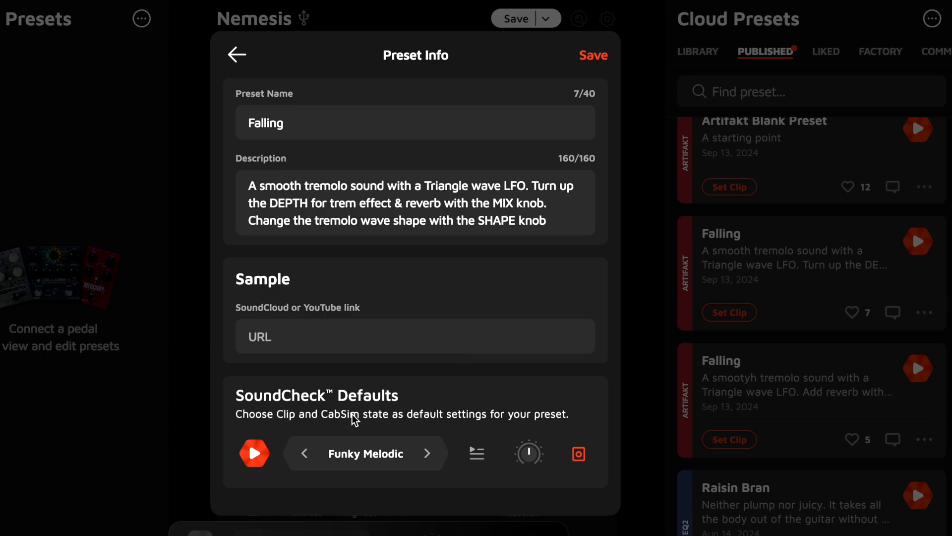
# Preview the Funky Melodic clip briefly and choose Synth Keys as the default SoundCheck clip for Falling
pyautogui.click(254, 454)
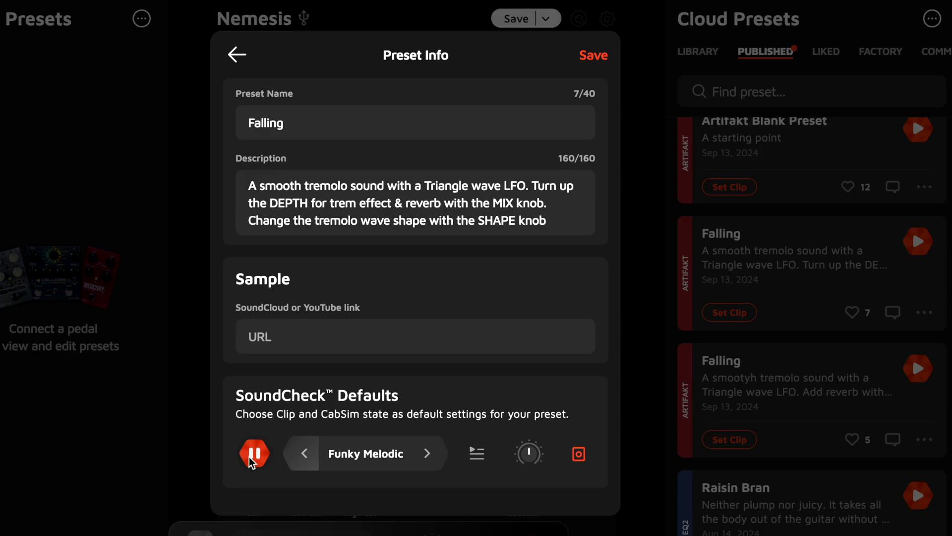
pyautogui.click(254, 454)
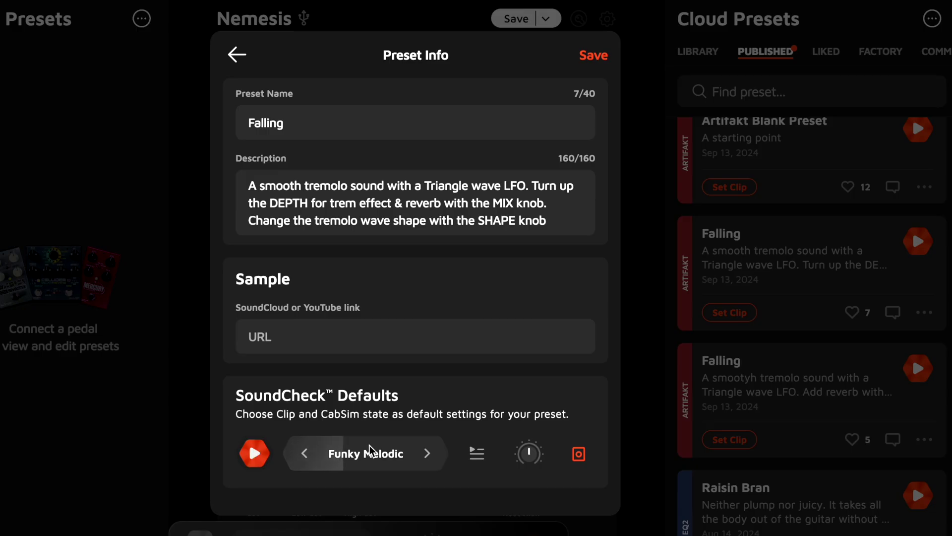
pyautogui.click(477, 454)
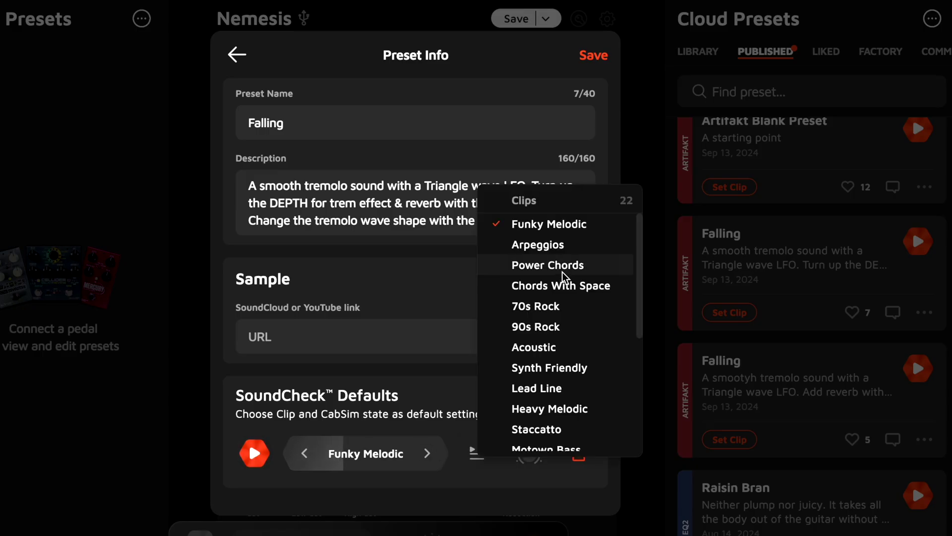
pyautogui.scroll(-5, 558, 285)
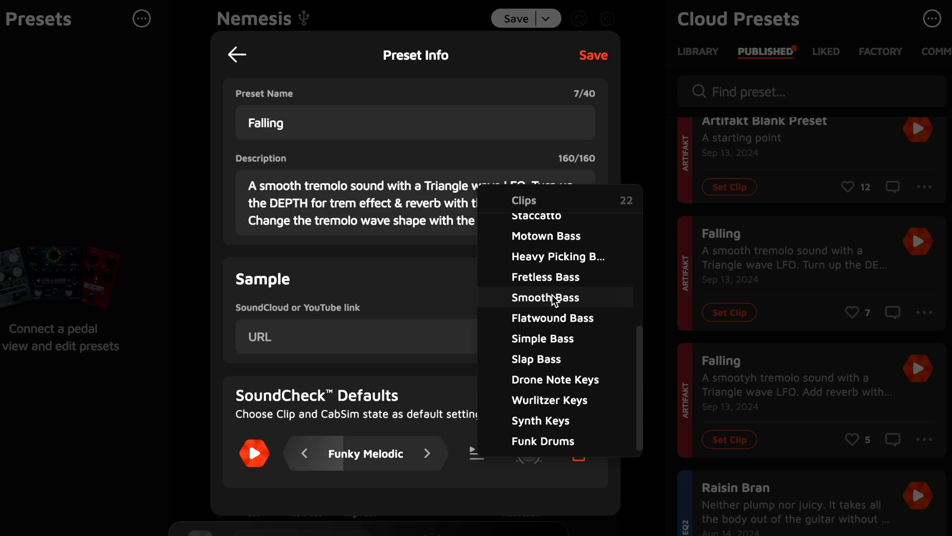
pyautogui.click(539, 422)
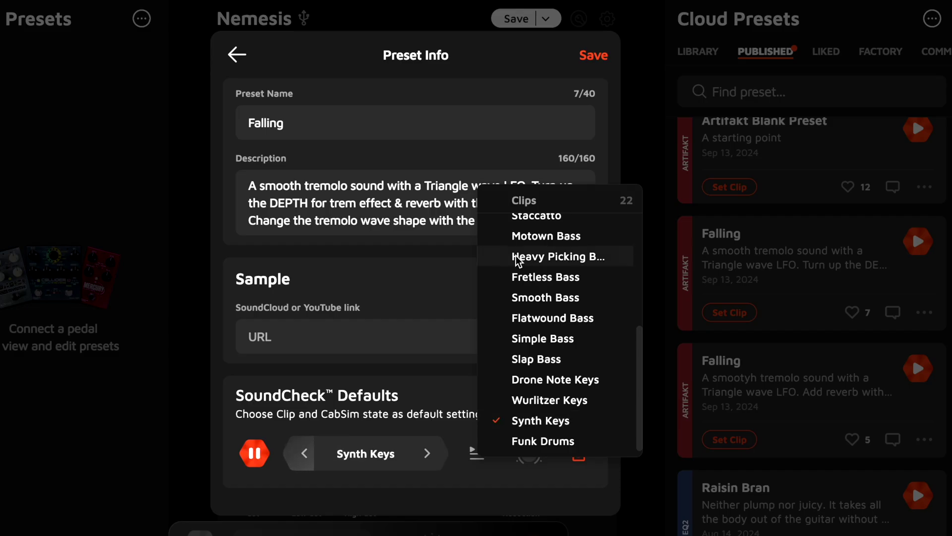
pyautogui.click(459, 390)
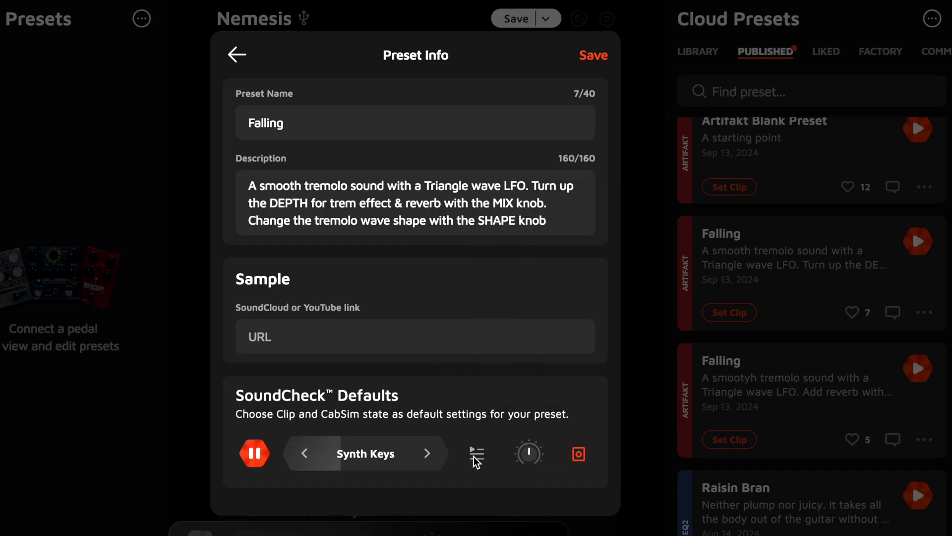
# Lower the default input level to about -9 dB, turn CabSim off and save the Falling preset's settings
pyautogui.moveTo(524, 463); pyautogui.dragTo(517, 479)
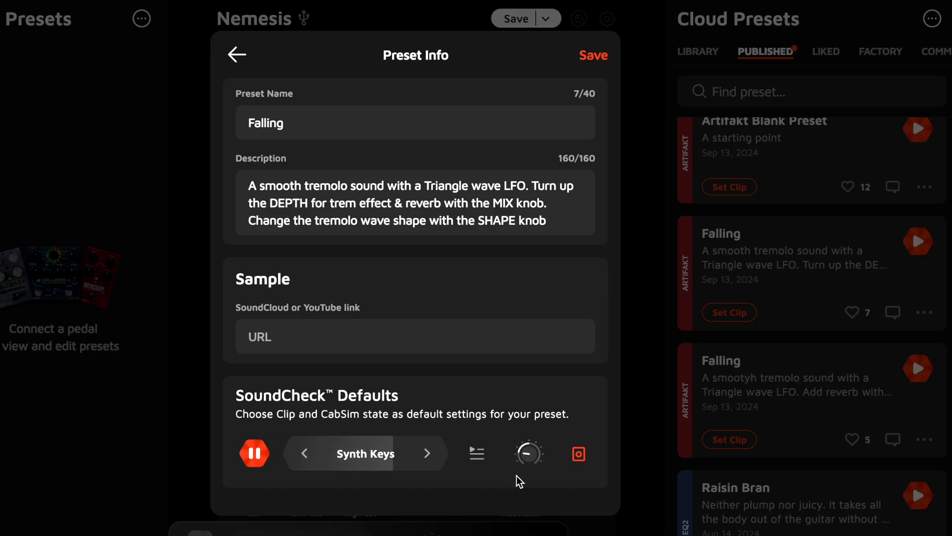
pyautogui.moveTo(529, 467); pyautogui.dragTo(530, 462)
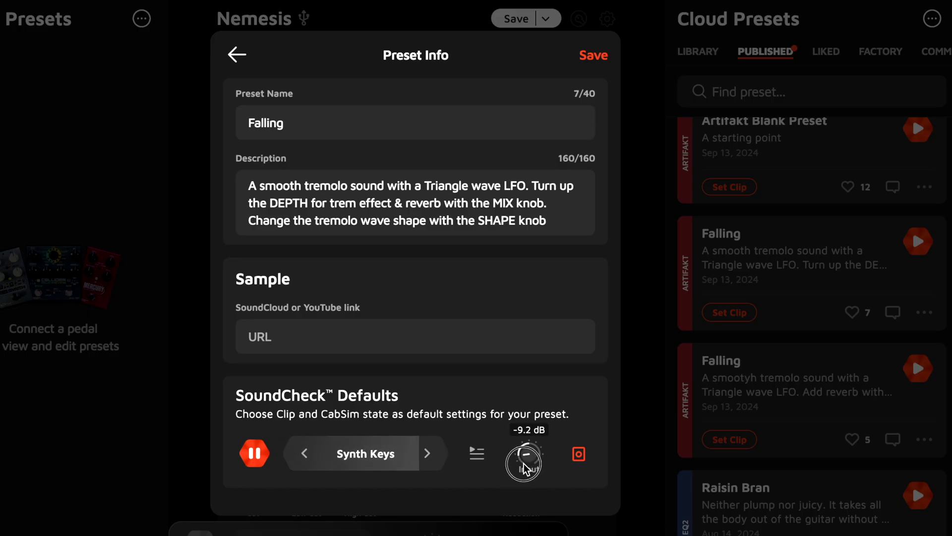
pyautogui.click(578, 455)
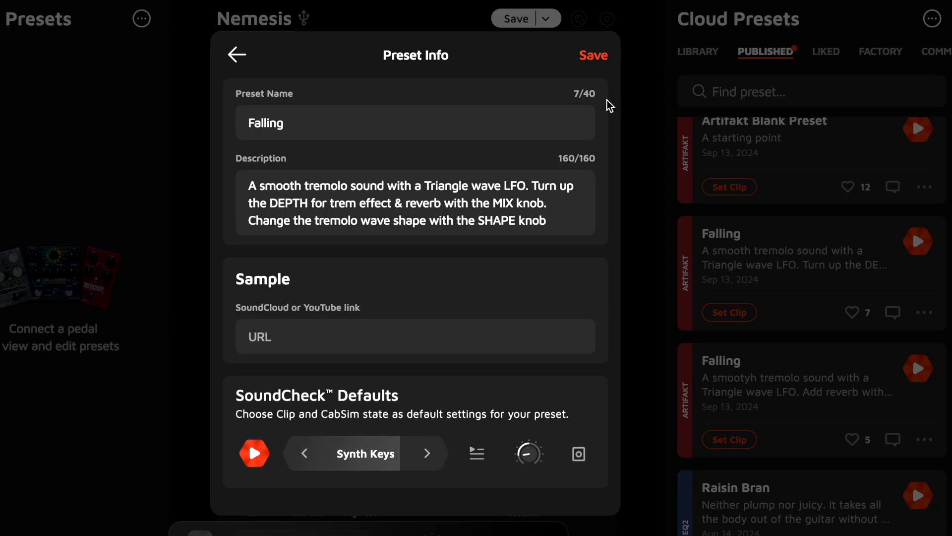
pyautogui.click(593, 56)
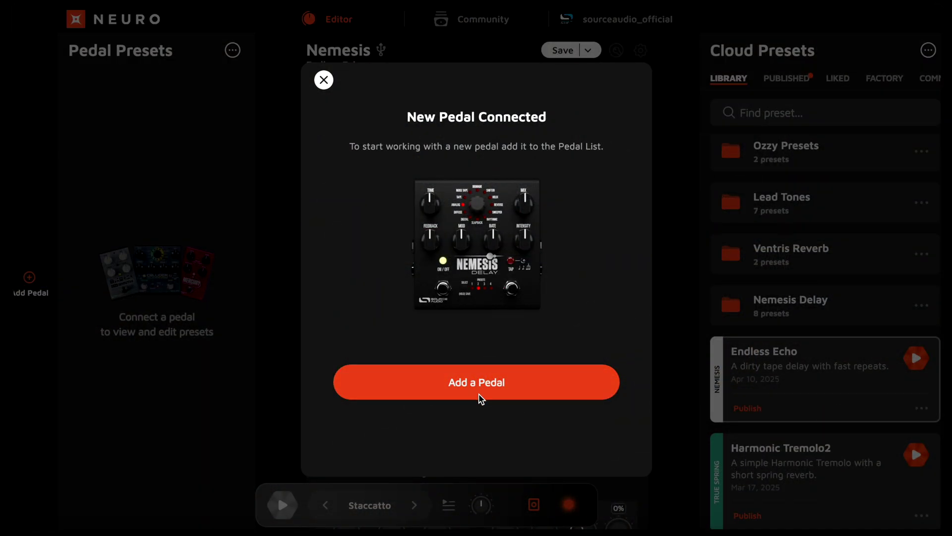
# Add the newly connected Nemesis delay to the pedal list
pyautogui.click(479, 395)
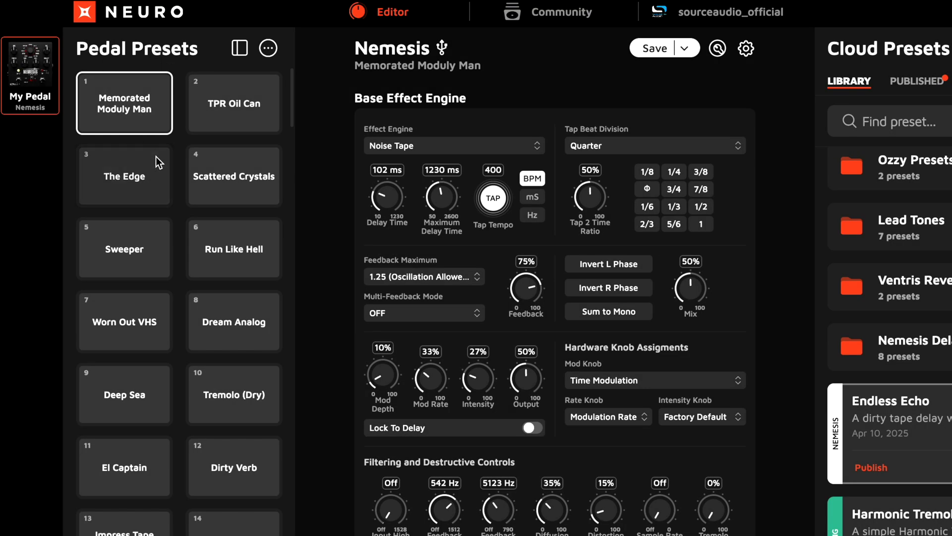
# Look through the Nemesis pedal's stored presets down to the empty slots after slot 100
pyautogui.scroll(-2, 195, 321)
pyautogui.scroll(-10, 194, 322)
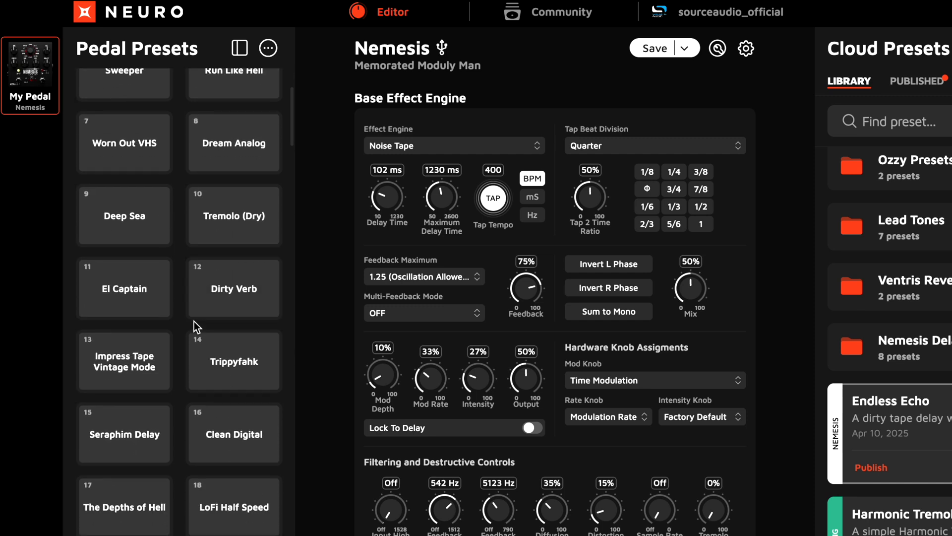
pyautogui.scroll(-13, 194, 321)
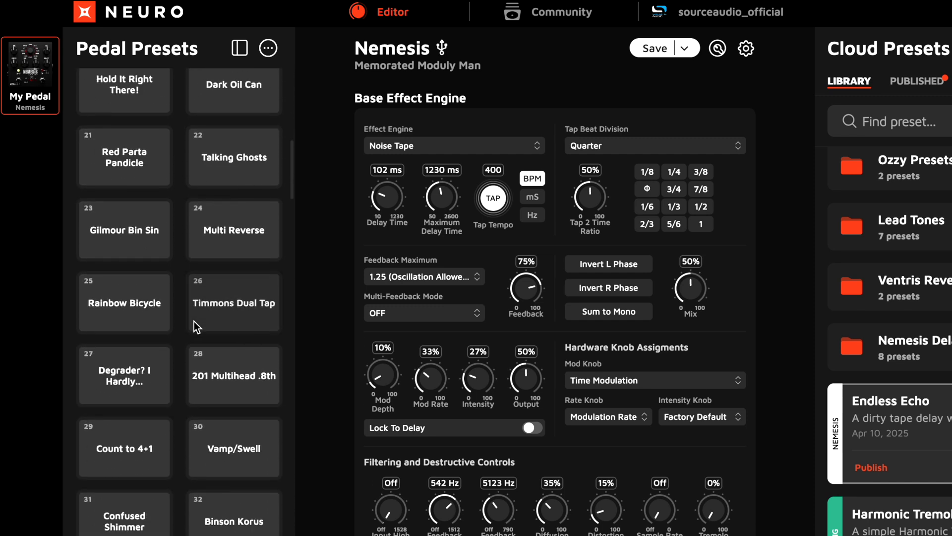
pyautogui.scroll(-5, 194, 321)
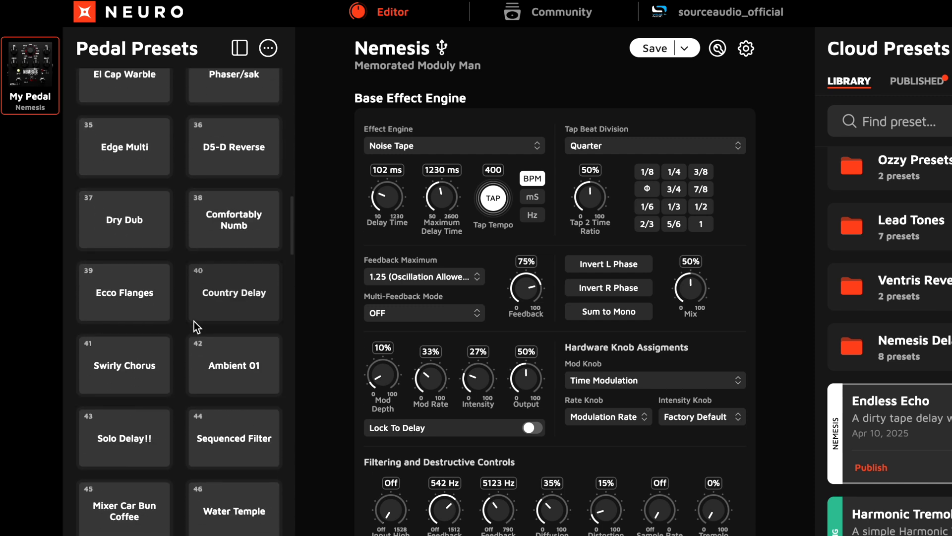
pyautogui.scroll(-18, 194, 321)
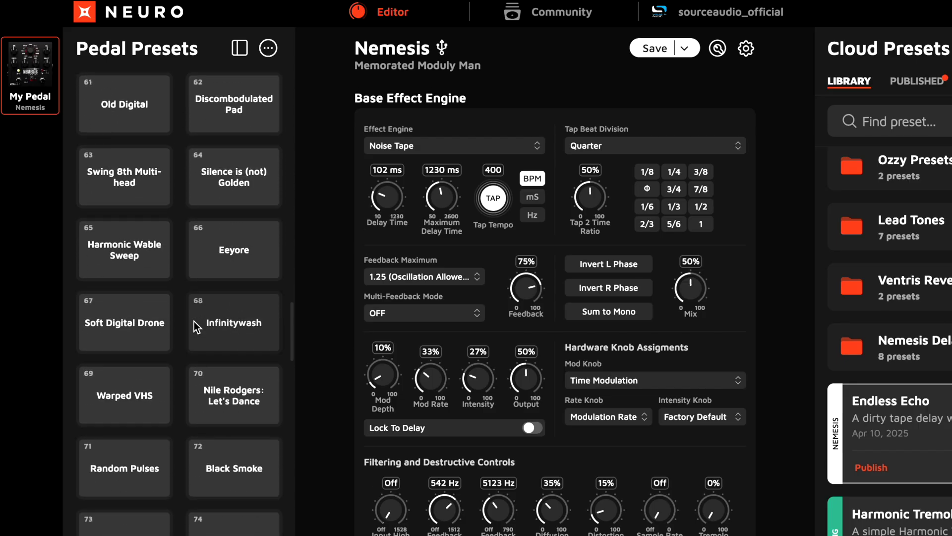
pyautogui.scroll(-20, 194, 322)
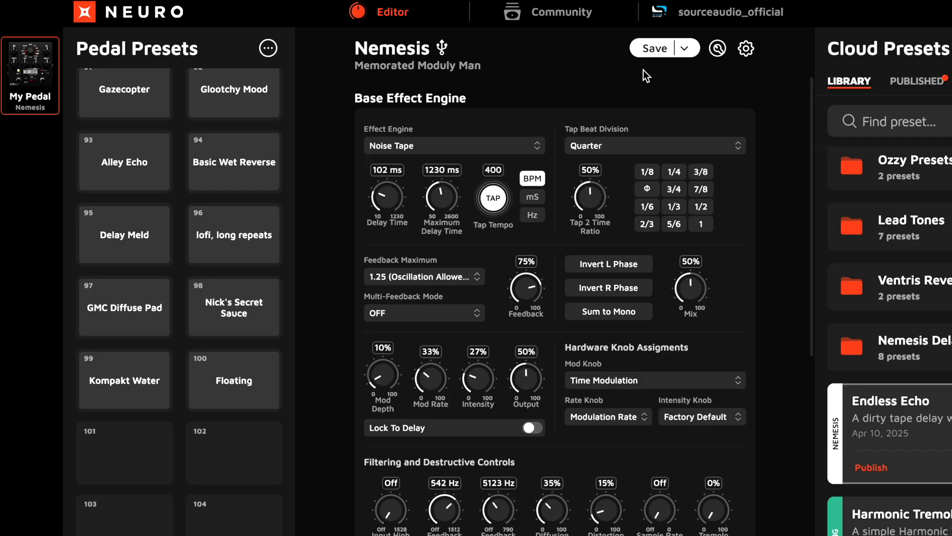
# Start saving the current preset to the pedal, choosing slot 100, Floating, as the burn destination
pyautogui.click(685, 49)
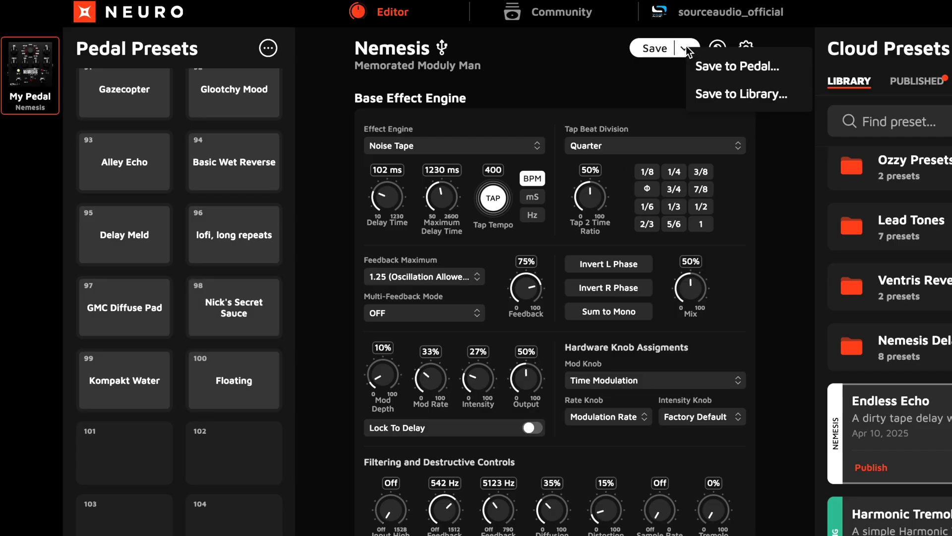
pyautogui.click(717, 67)
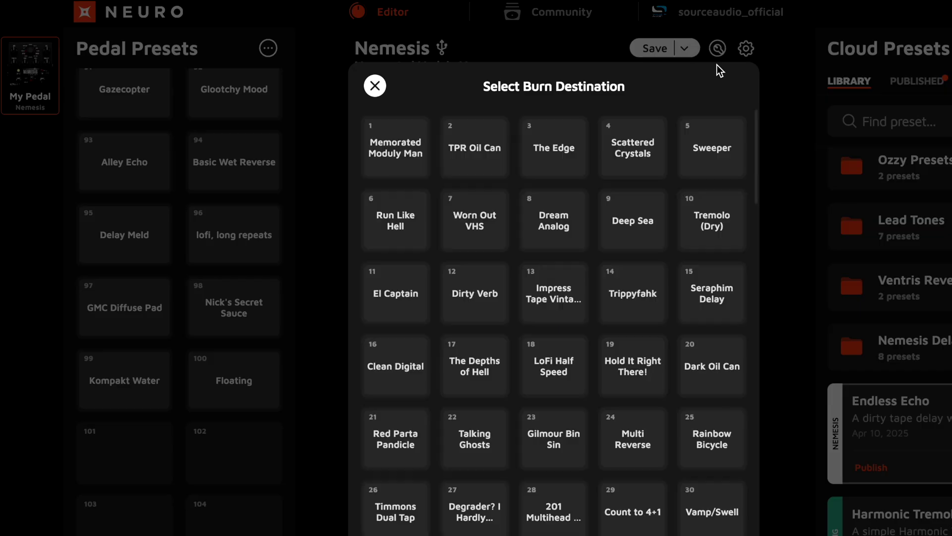
pyautogui.scroll(-20, 556, 372)
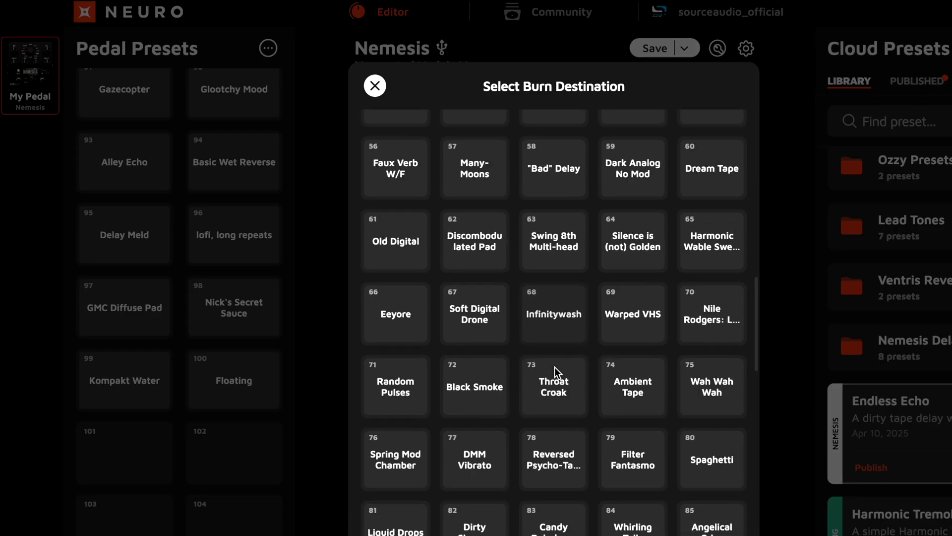
pyautogui.scroll(6, 556, 372)
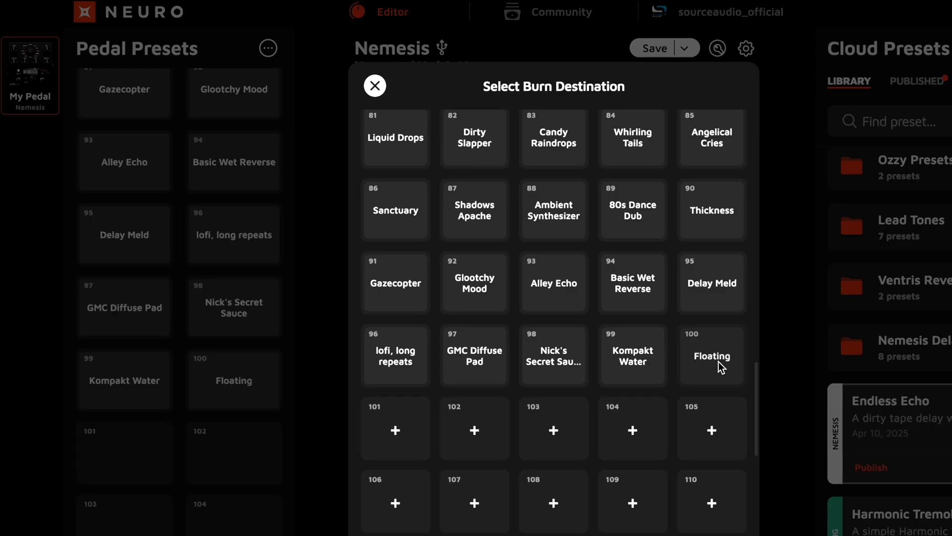
pyautogui.click(719, 362)
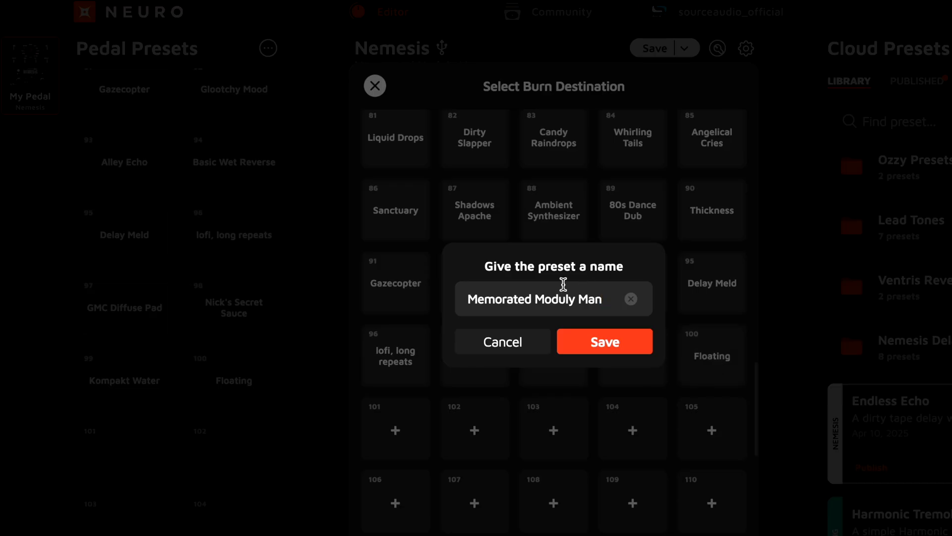
# Name the preset Endless Echo, save it and confirm replacing the preset in slot 100
pyautogui.press('BackSpace')
pyautogui.press('BackSpace')
pyautogui.press('BackSpace')
pyautogui.press('BackSpace')
pyautogui.press('BackSpace')
pyautogui.press('BackSpace')
pyautogui.press('BackSpace')
pyautogui.press('BackSpace')
pyautogui.press('BackSpace')
pyautogui.press('BackSpace')
pyautogui.press('BackSpace')
pyautogui.press('BackSpace')
pyautogui.press('BackSpace')
pyautogui.press('BackSpace')
pyautogui.press('BackSpace')
pyautogui.press('BackSpace')
pyautogui.press('BackSpace')
pyautogui.press('BackSpace')
pyautogui.press('BackSpace')
pyautogui.write('Endless Echo')
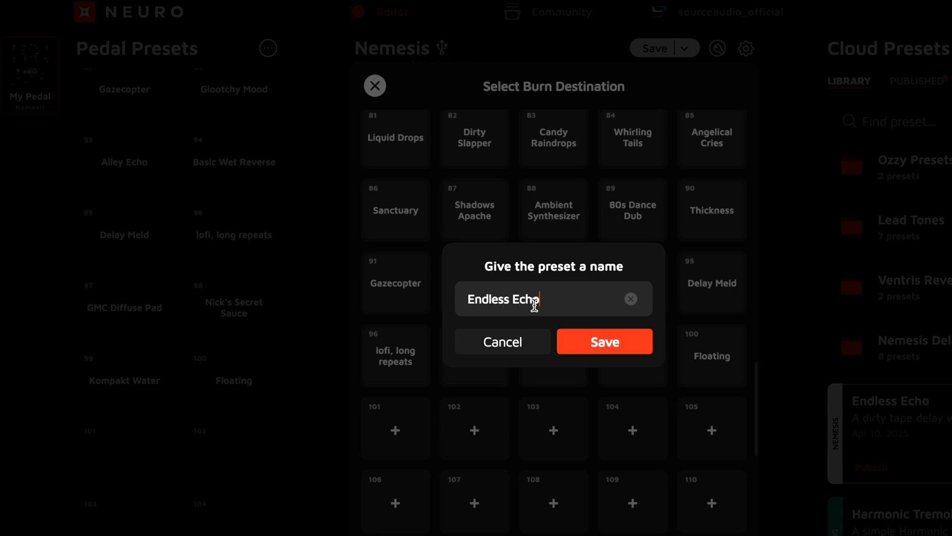
pyautogui.click(609, 342)
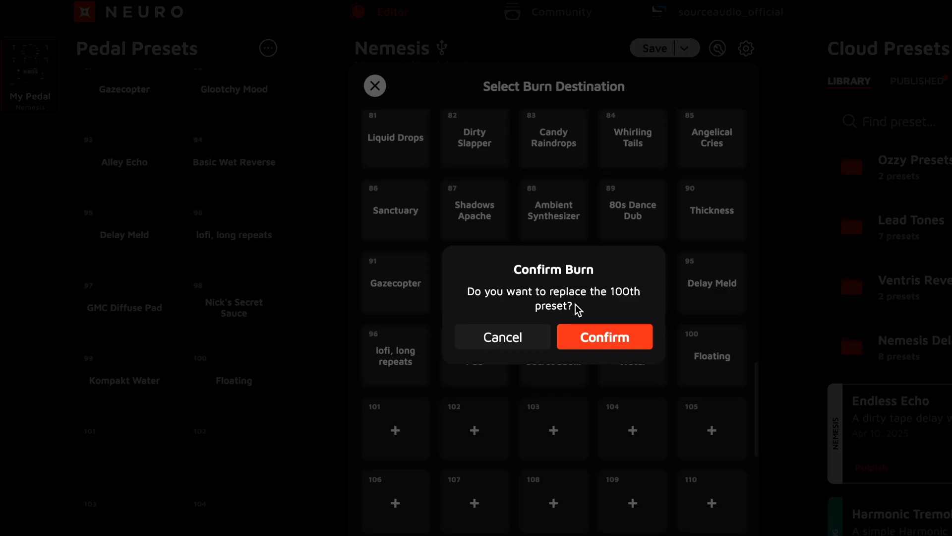
pyautogui.click(603, 342)
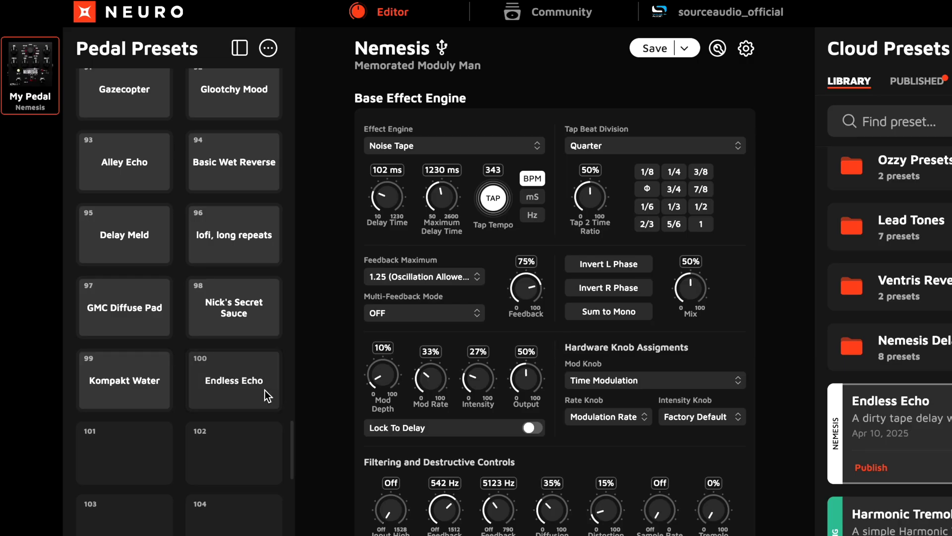
# Load Endless Echo from pedal slot 100 and copy the cloud library's Endless Echo preset onto empty pedal slot 101
pyautogui.click(228, 385)
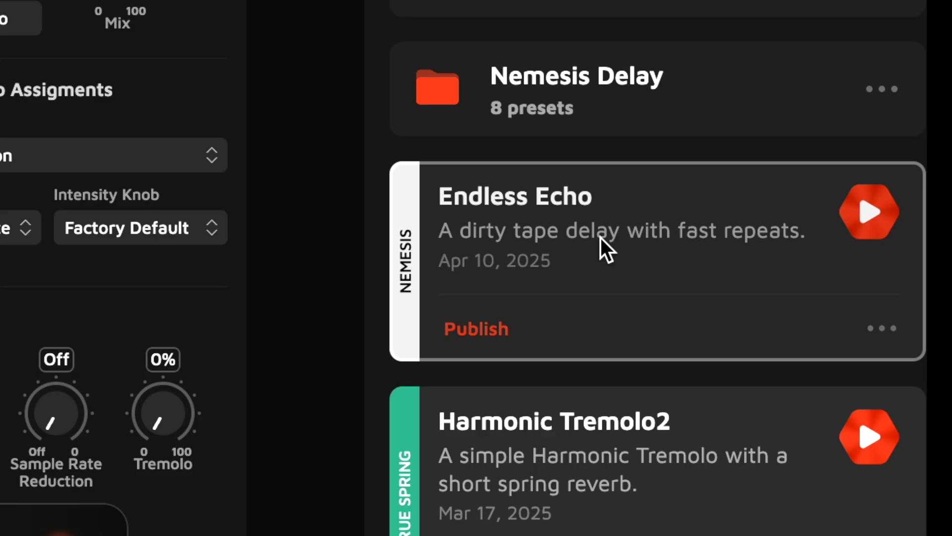
pyautogui.moveTo(600, 237); pyautogui.dragTo(263, 322)
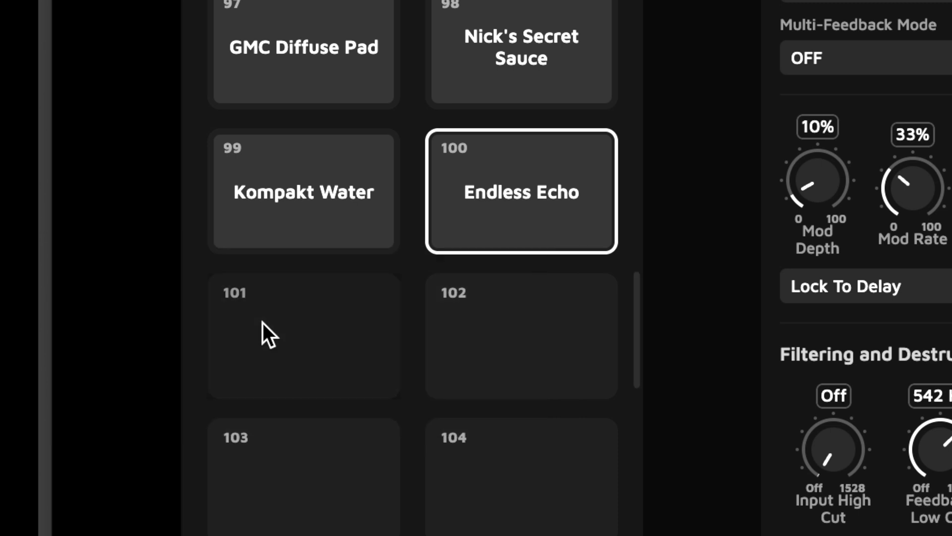